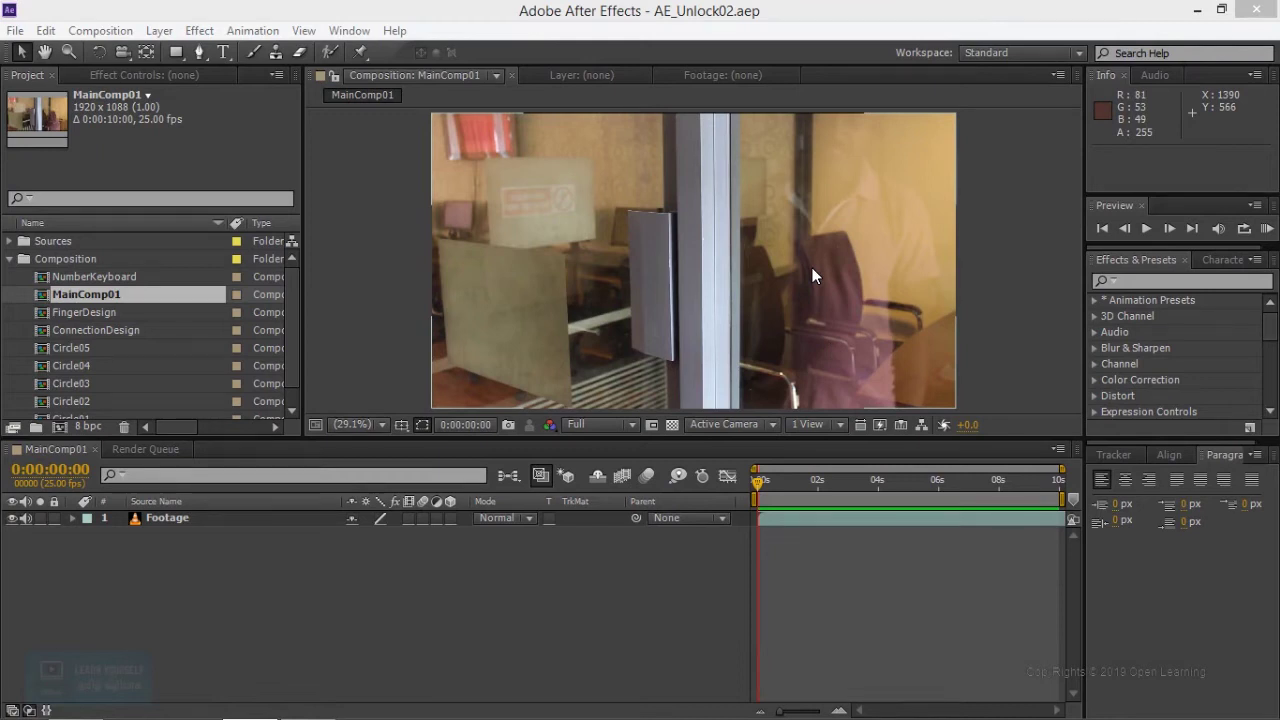
With the Footage layer selected, start a new solid layer from Layer > New > Solid
left_click(180, 517)
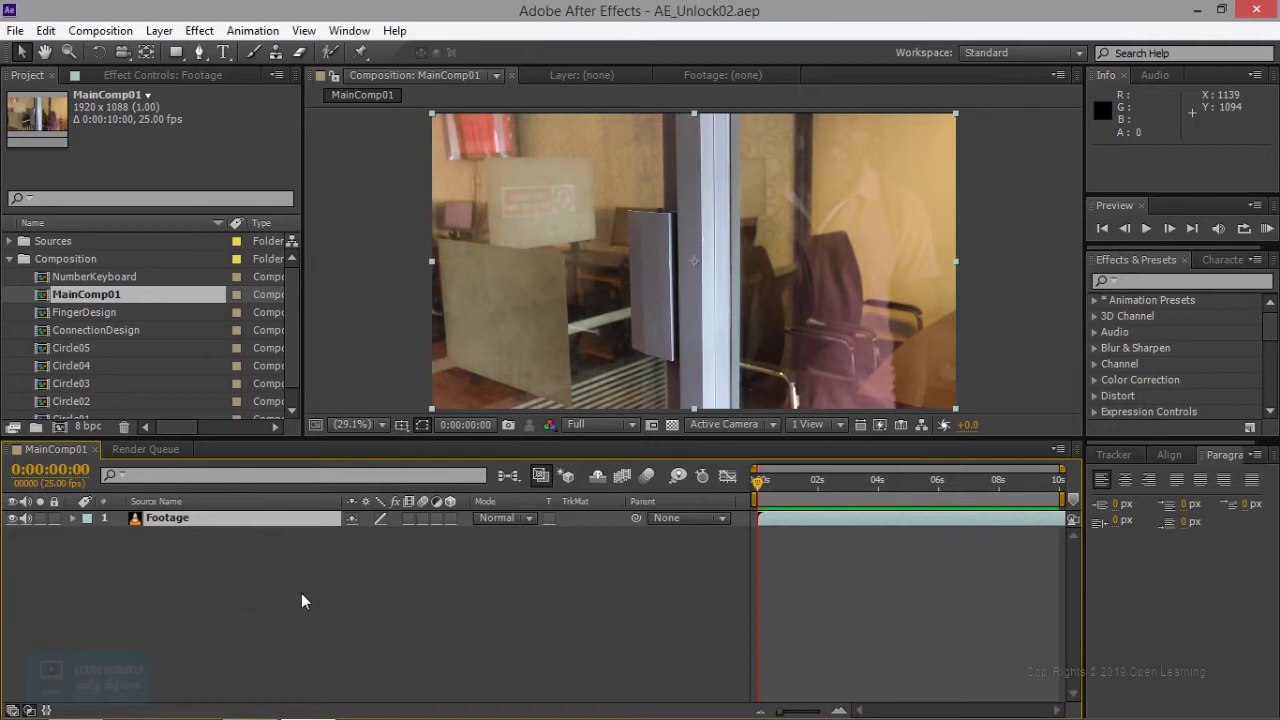
left_click(158, 32)
mouse_move(204, 55)
left_click(590, 71)
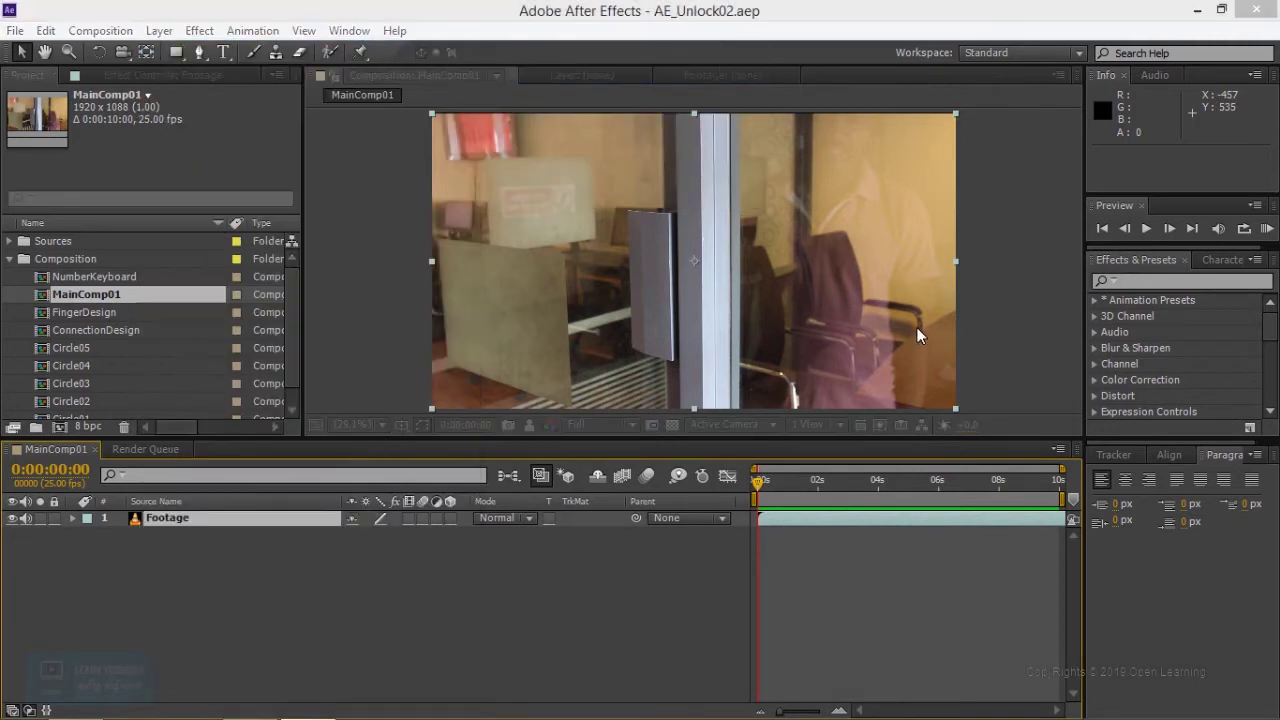
Create a bright cyan (05C7E4) full-frame solid, Cyan Solid 1, above the Footage layer
left_click(628, 368)
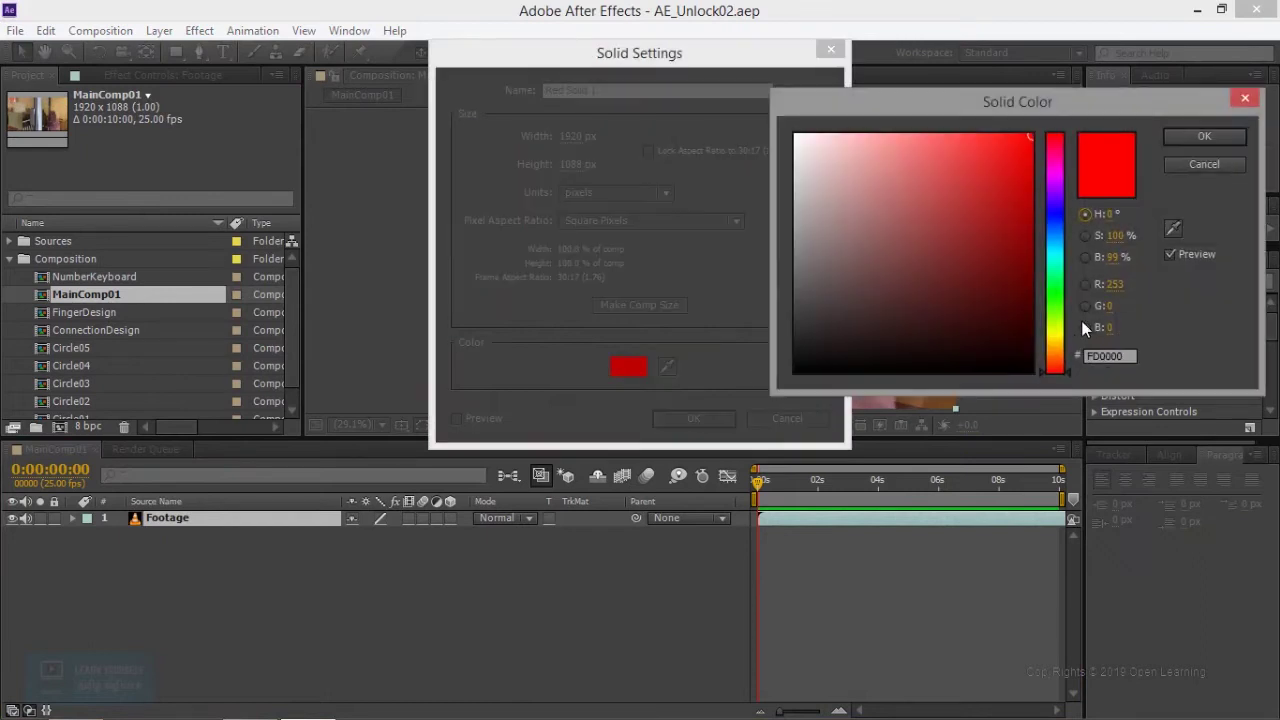
left_click_drag(1057, 308, 1057, 289)
left_click(930, 214)
left_click_drag(930, 214, 987, 137)
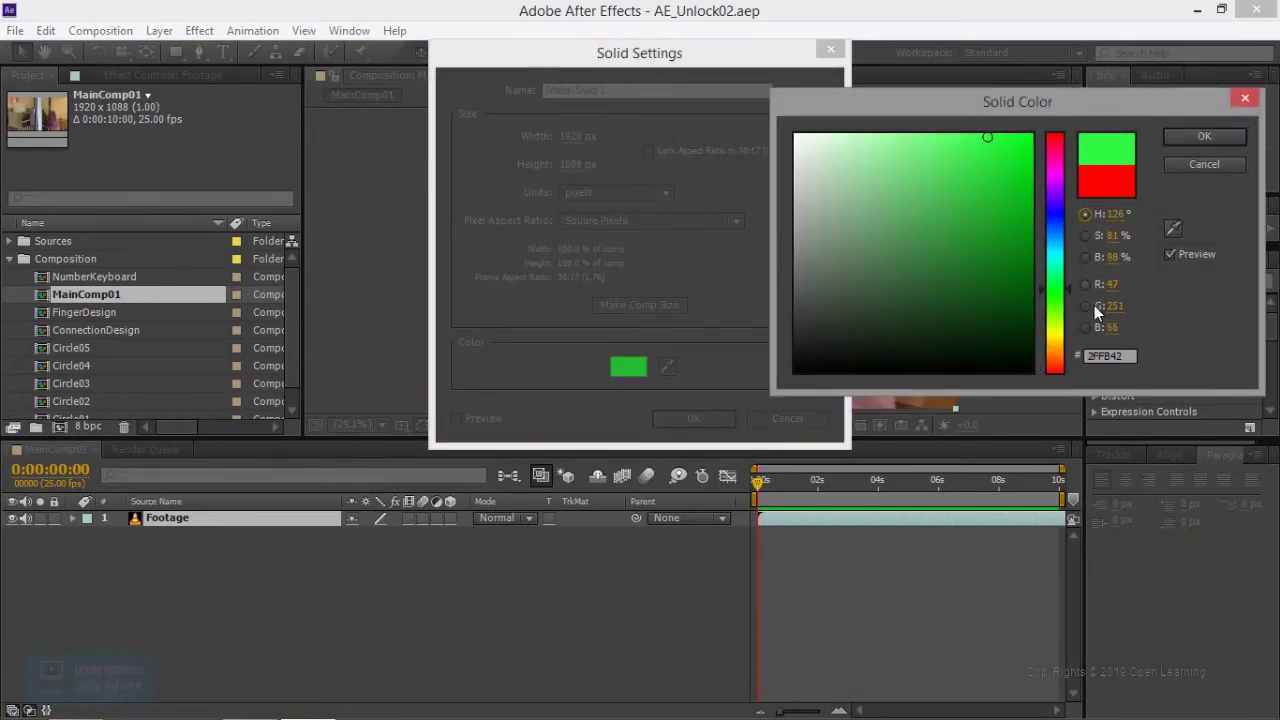
left_click_drag(1064, 268, 1064, 248)
left_click(1033, 155)
left_click(1200, 140)
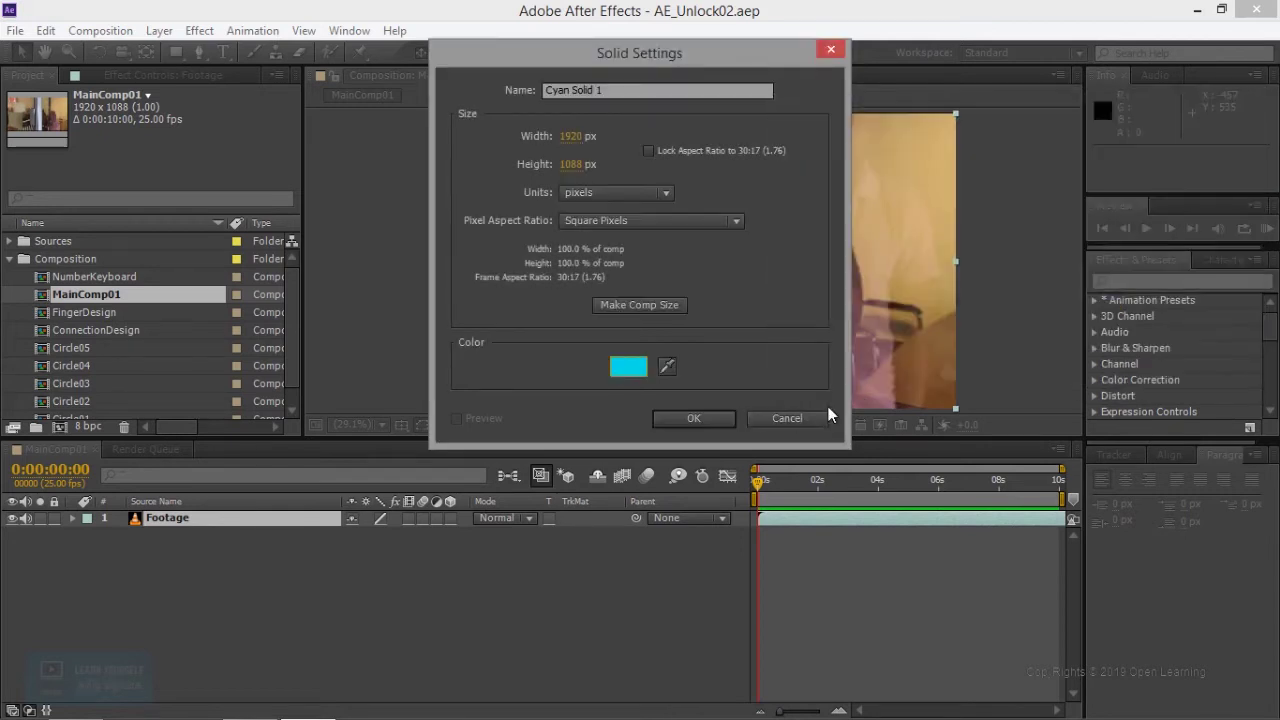
left_click(697, 422)
left_click(263, 612)
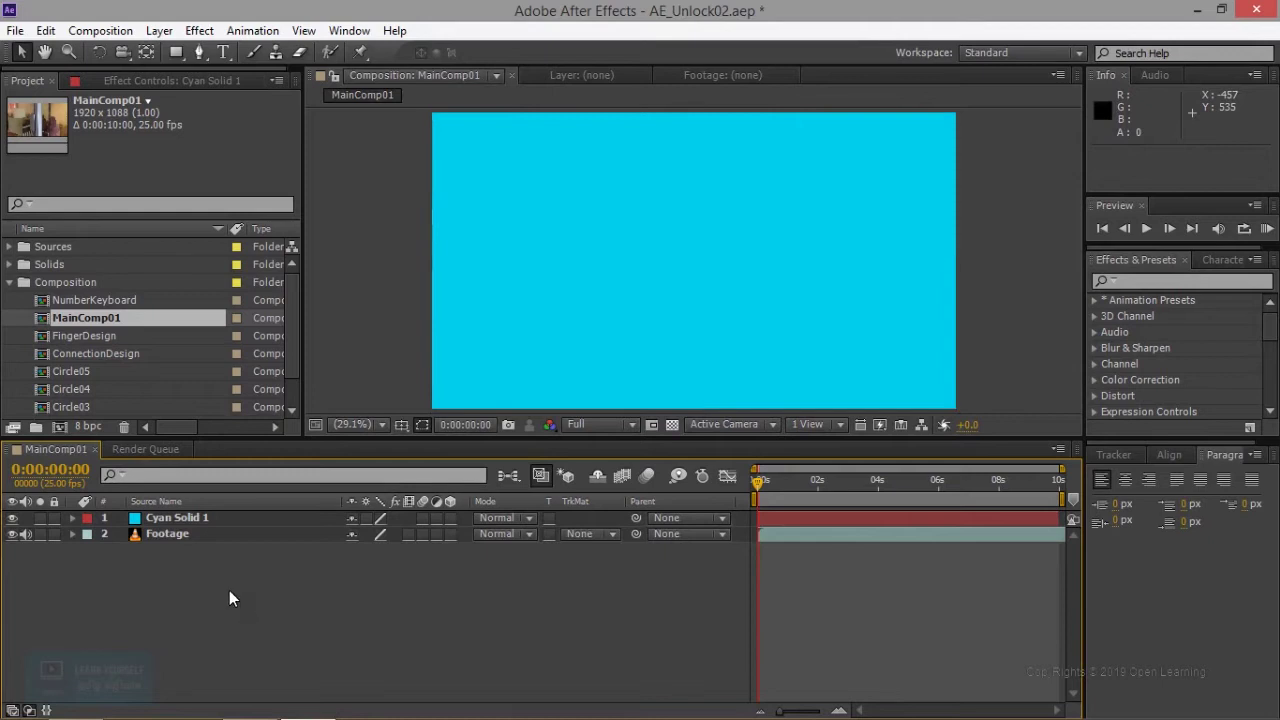
Move Cyan Solid 1 below the Footage layer and duplicate Footage with Ctrl+D
left_click(172, 534)
left_click_drag(180, 519, 180, 556)
left_click(180, 518)
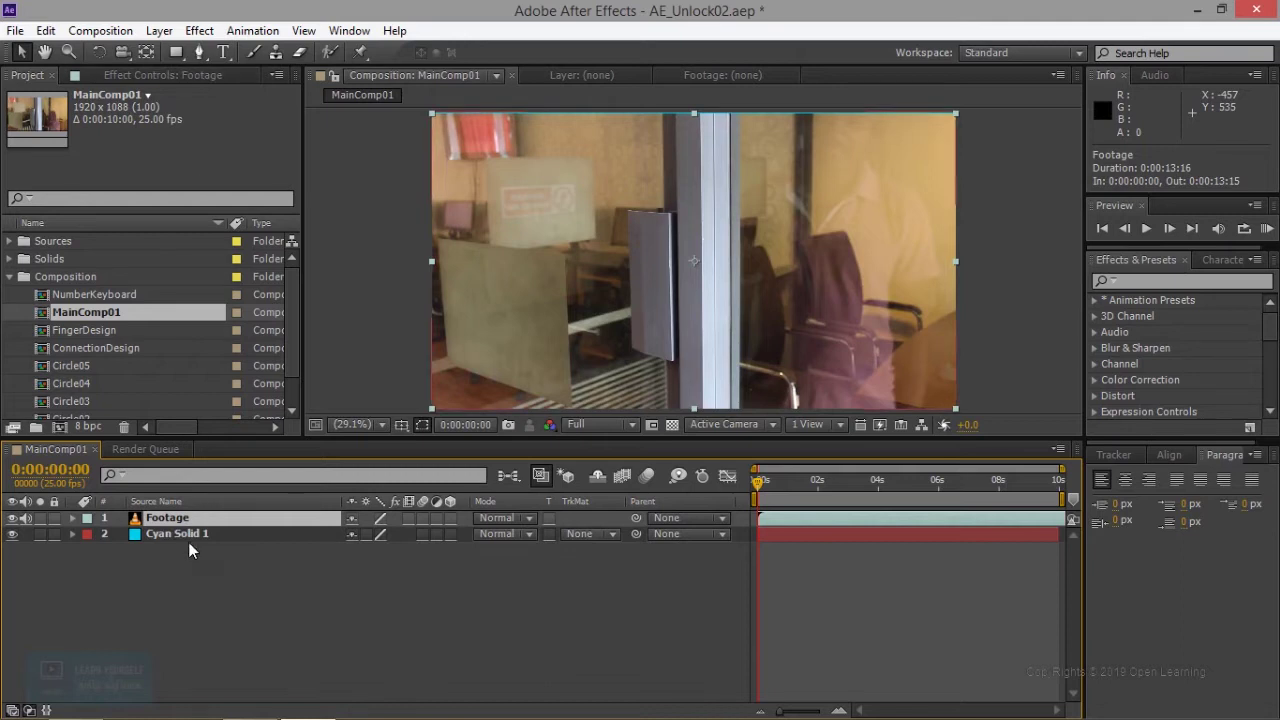
key("ctrl+d")
Put the Footage duplicate at the bottom, hide it, reselect the top Footage, and advance to frame 8
left_click_drag(175, 518, 30, 588)
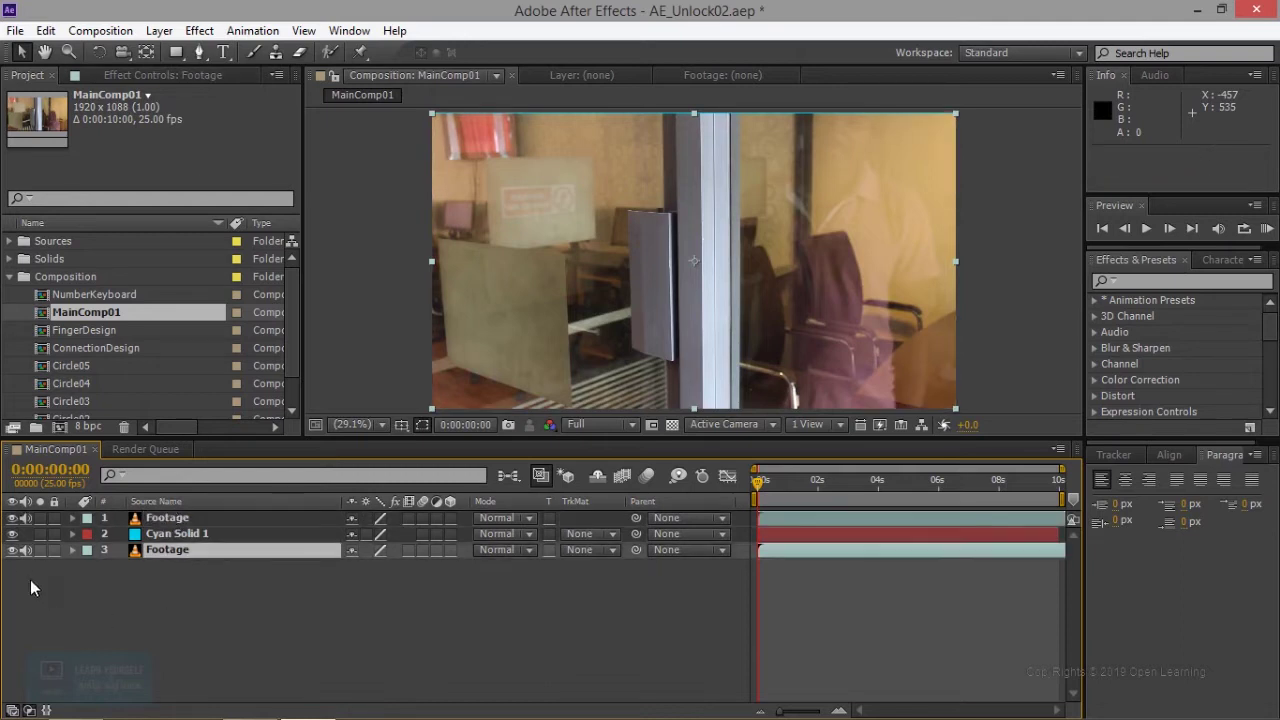
left_click(12, 550)
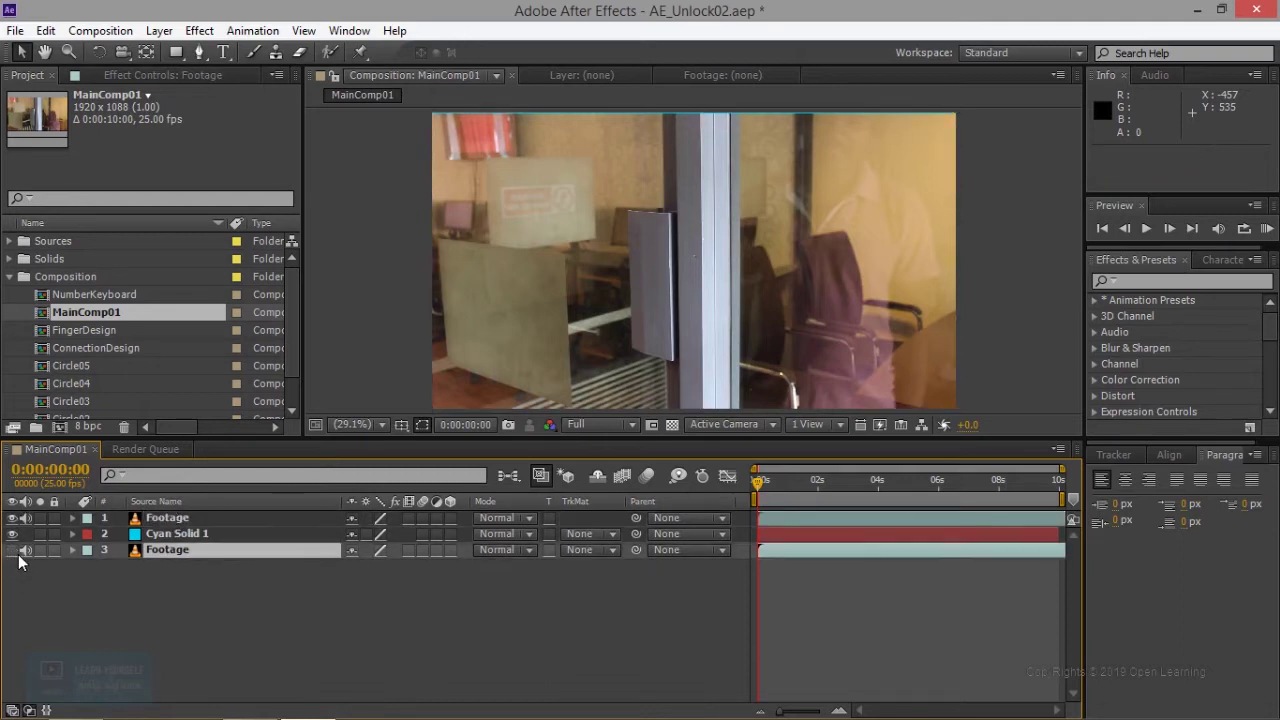
left_click(170, 518)
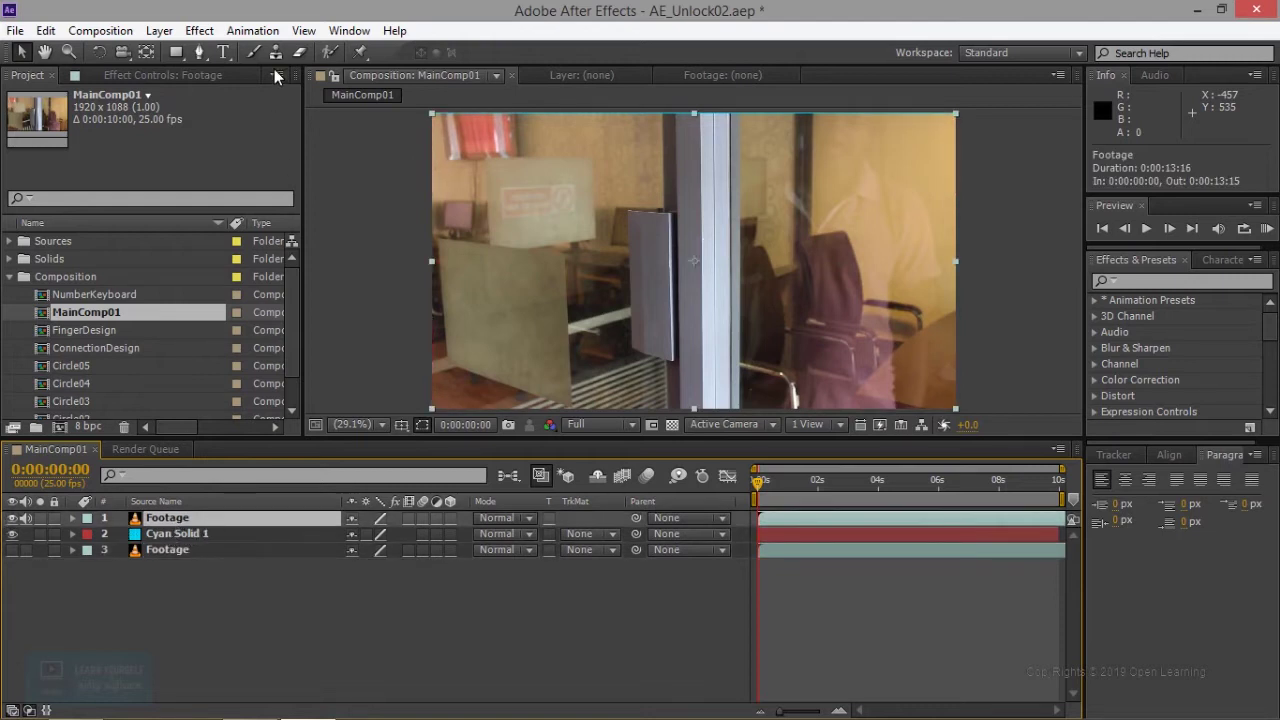
left_click(762, 485)
left_click_drag(762, 485, 768, 489)
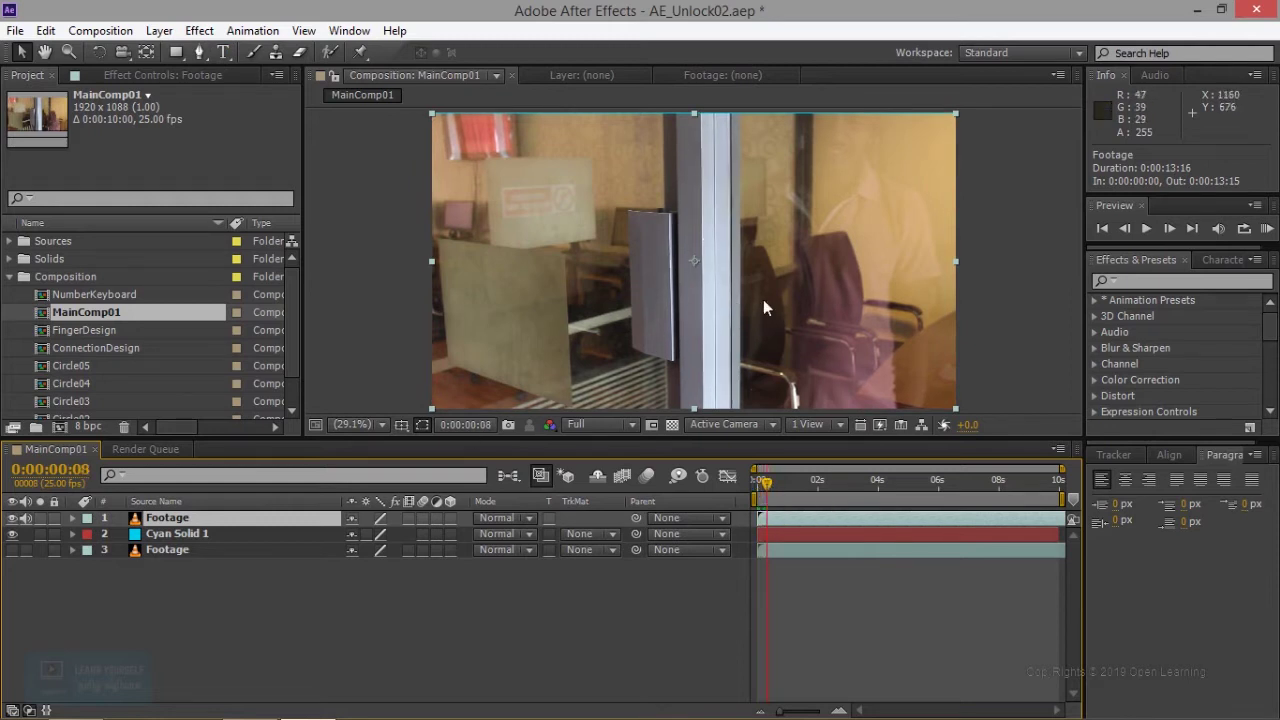
Scrub to 0:00:03:03, where the hand presses flat on the glass, and pick the Pen tool
left_click_drag(766, 484, 851, 490)
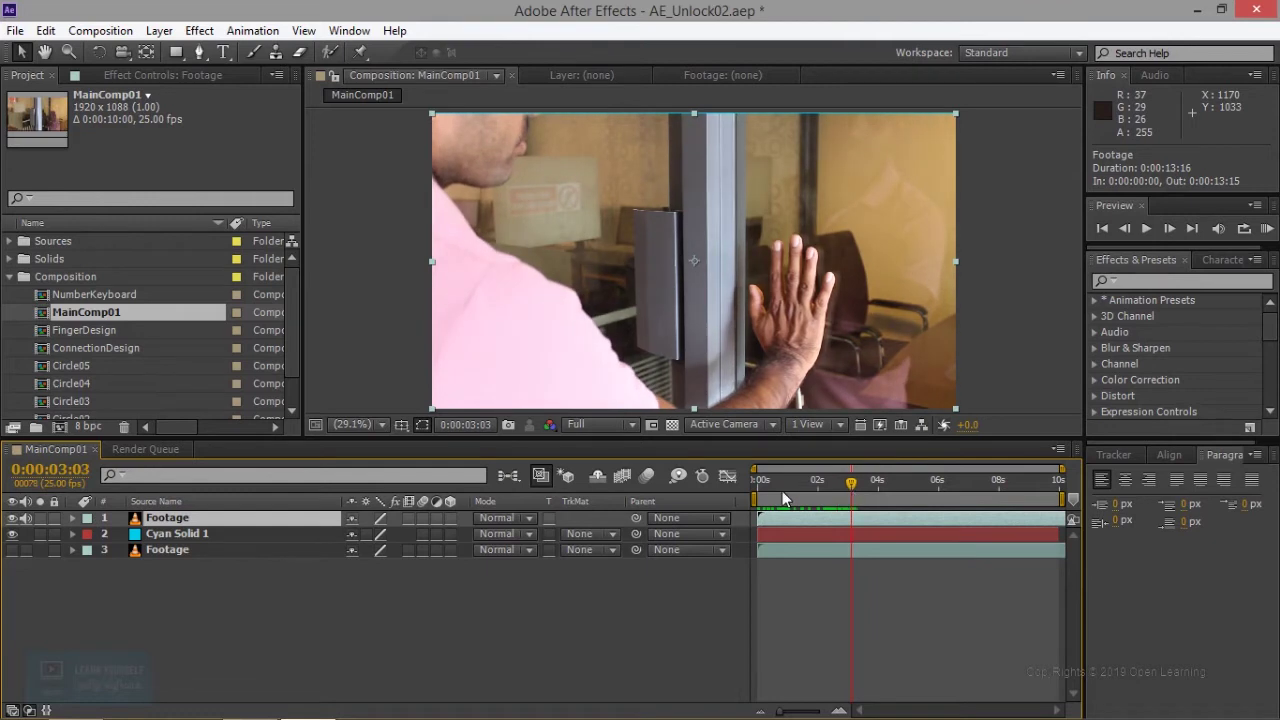
left_click(199, 52)
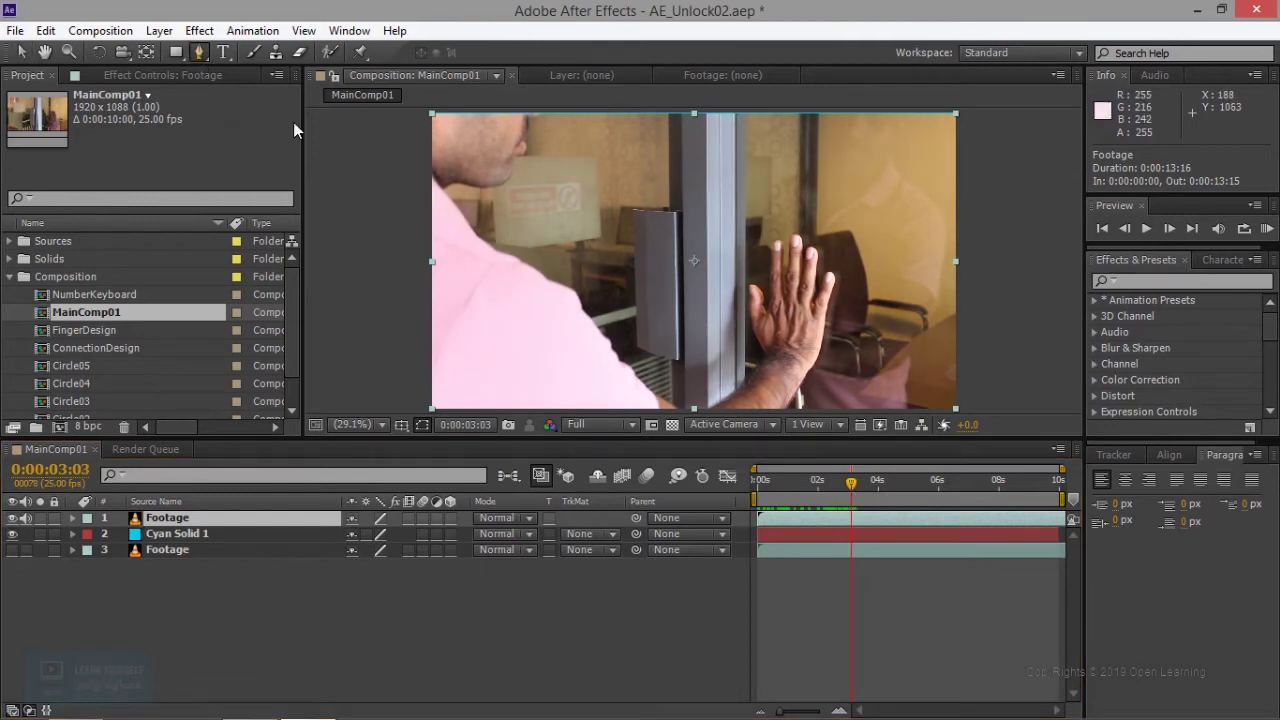
Begin Mask 1 with a point at the arm's bottom and a curved point up the forearm
scroll(820, 314, "up", 3)
scroll(820, 314, "down", 2)
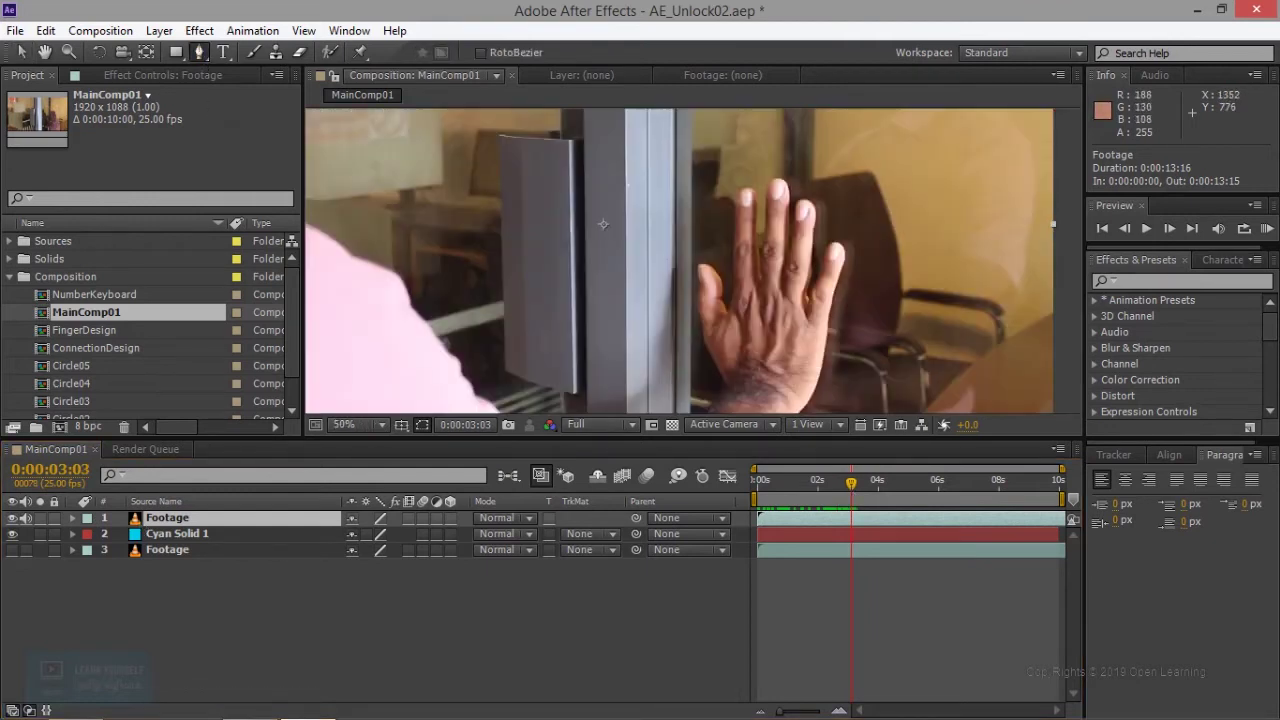
scroll(800, 340, "down", 3)
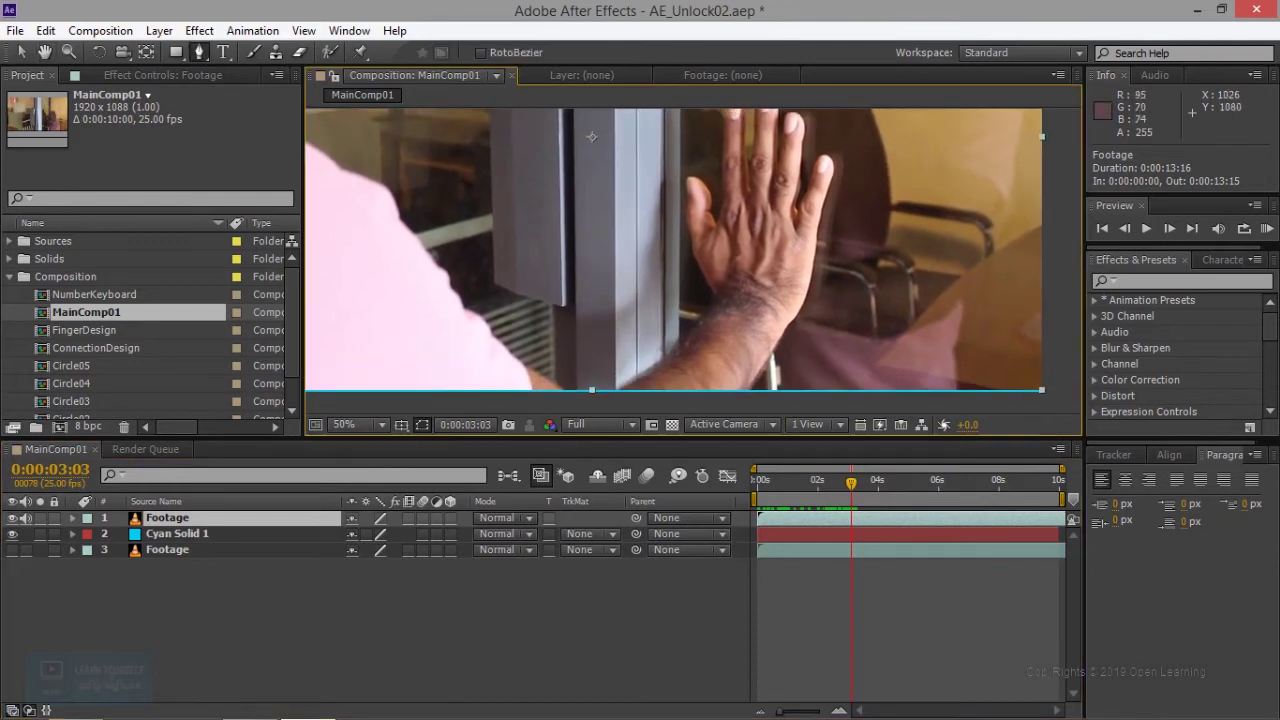
left_click(611, 386)
mouse_move(665, 355)
left_mouse_down()
mouse_move(709, 297)
mouse_move(692, 263)
left_mouse_up()
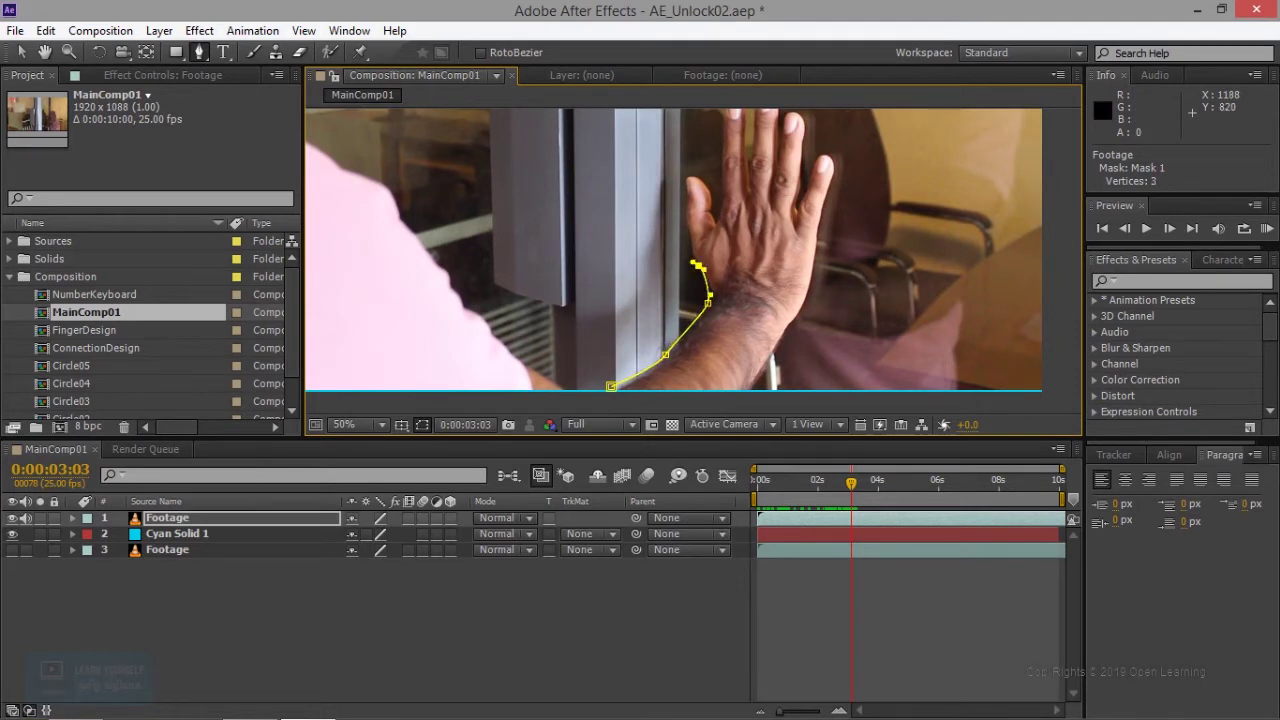
scroll(665, 222, "up", 4)
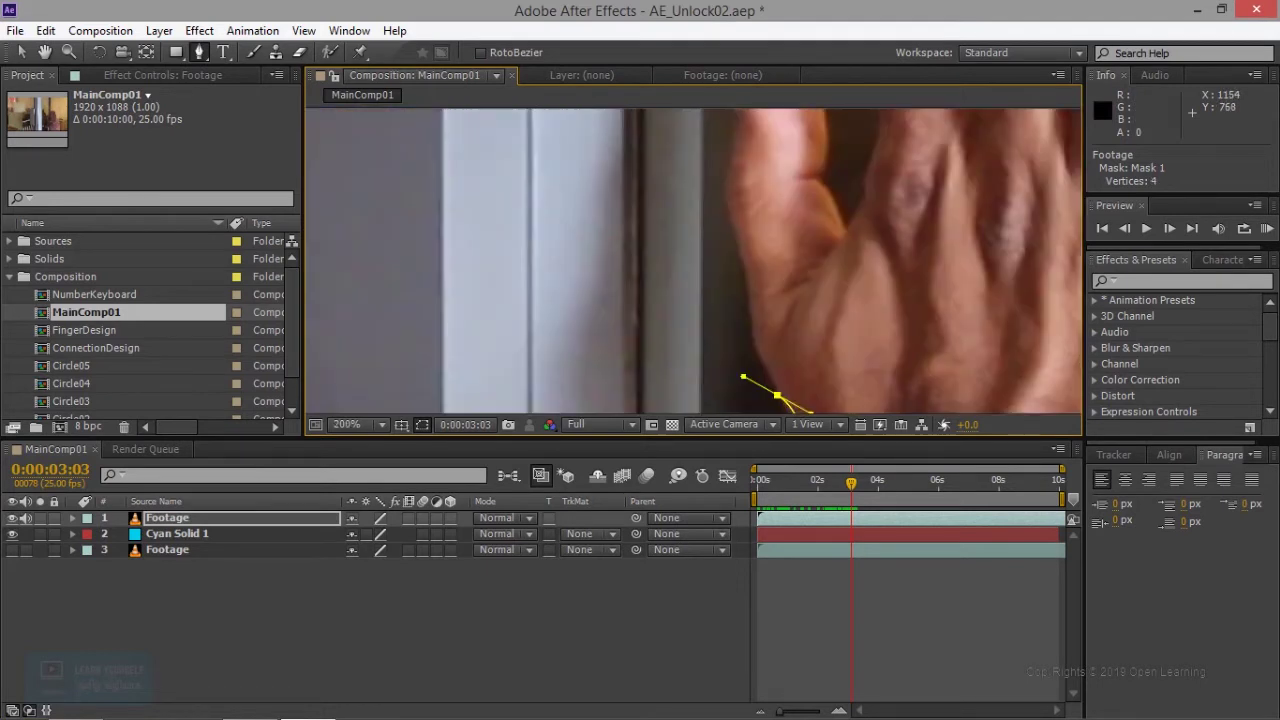
left_click_drag(712, 325, 688, 257)
left_click_drag(769, 372, 758, 345)
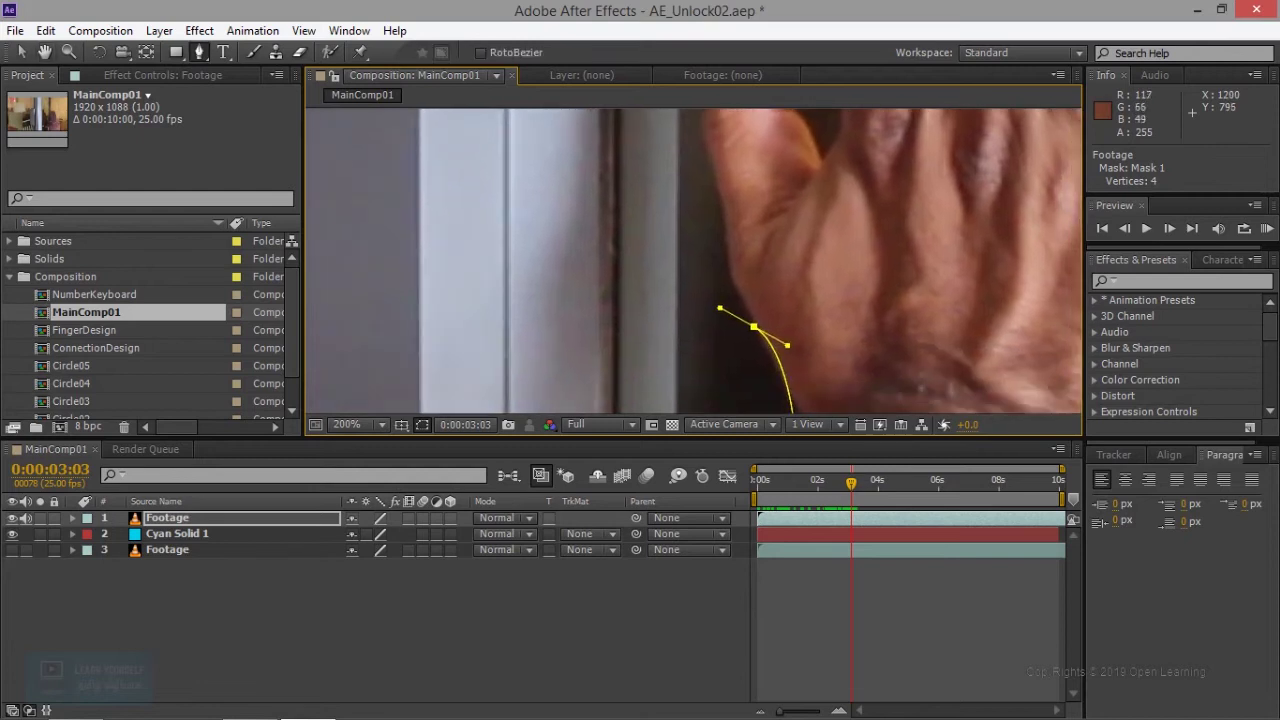
Add mask points up the finger edge, following it in the magnified view
left_click(728, 271)
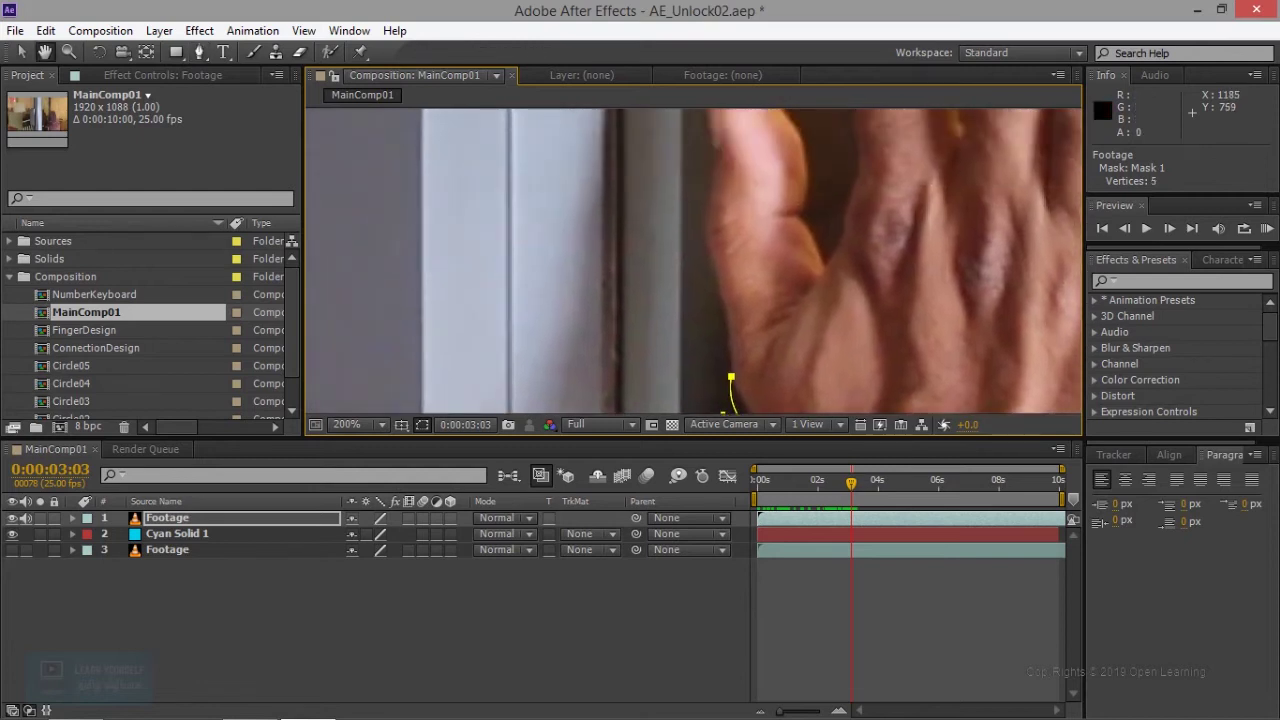
left_click_drag(760, 330, 765, 380)
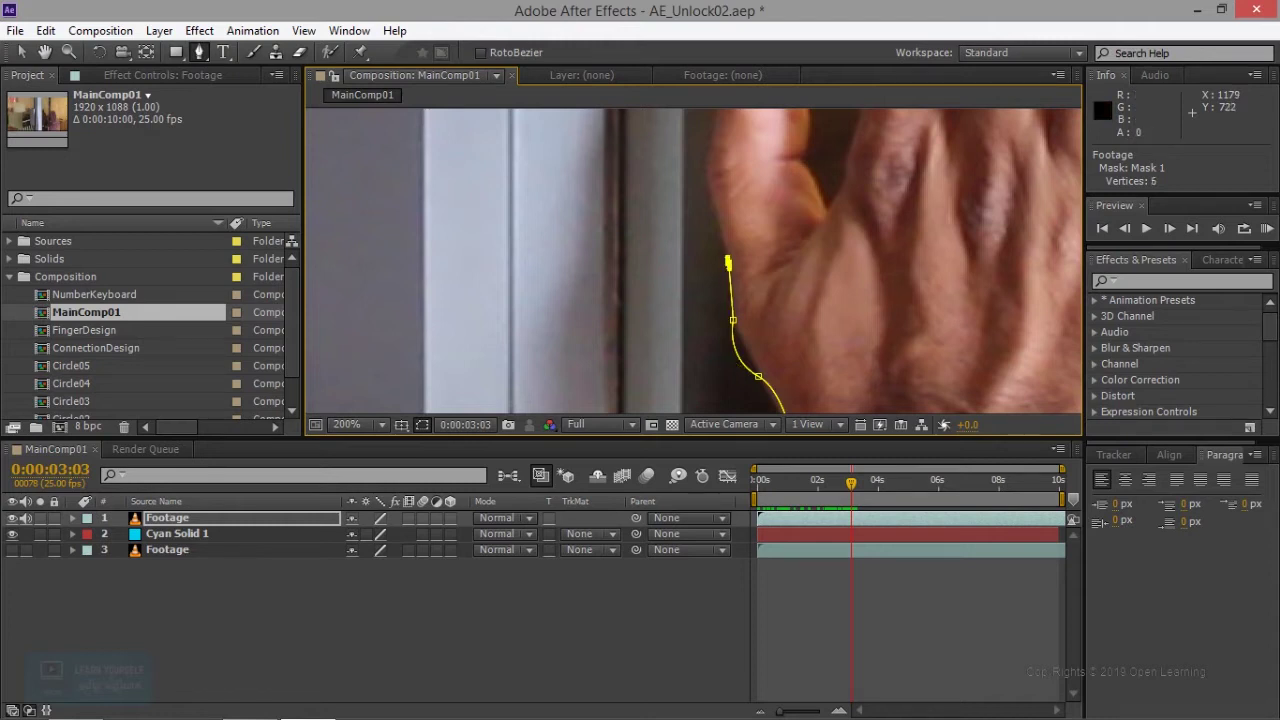
left_click_drag(759, 326, 772, 380)
left_click(733, 316)
left_click(726, 301)
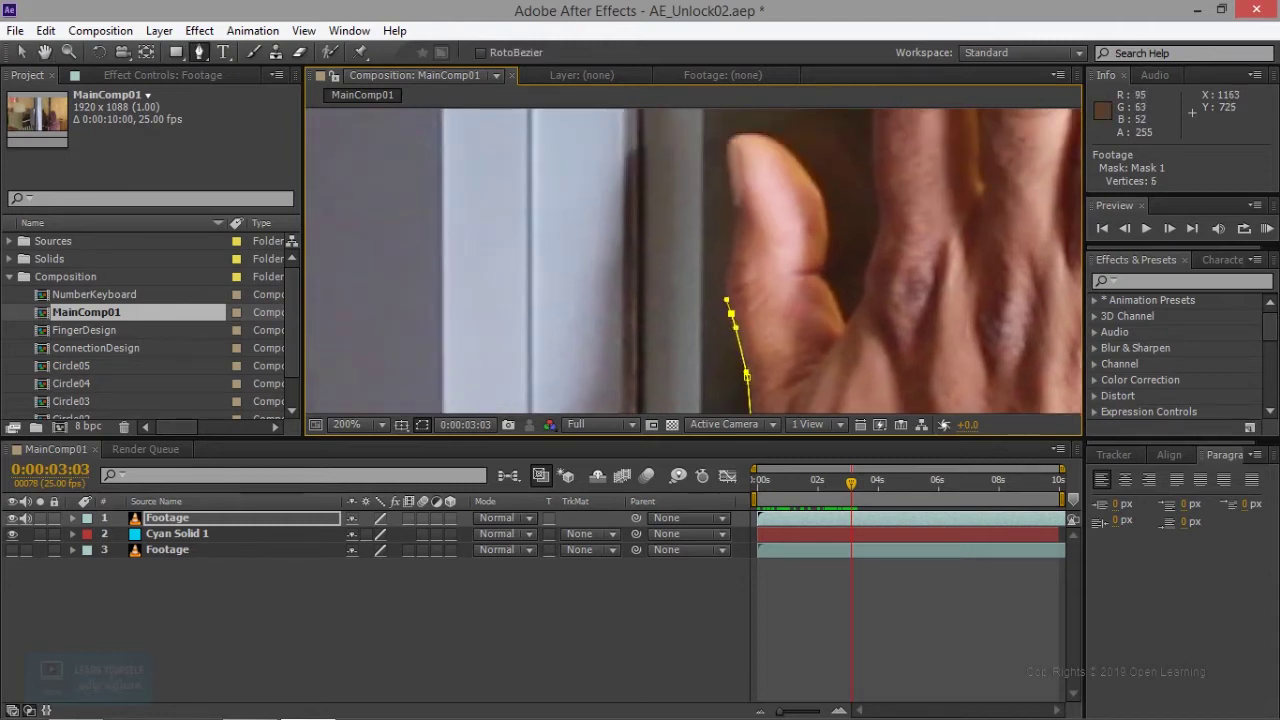
left_click(729, 268)
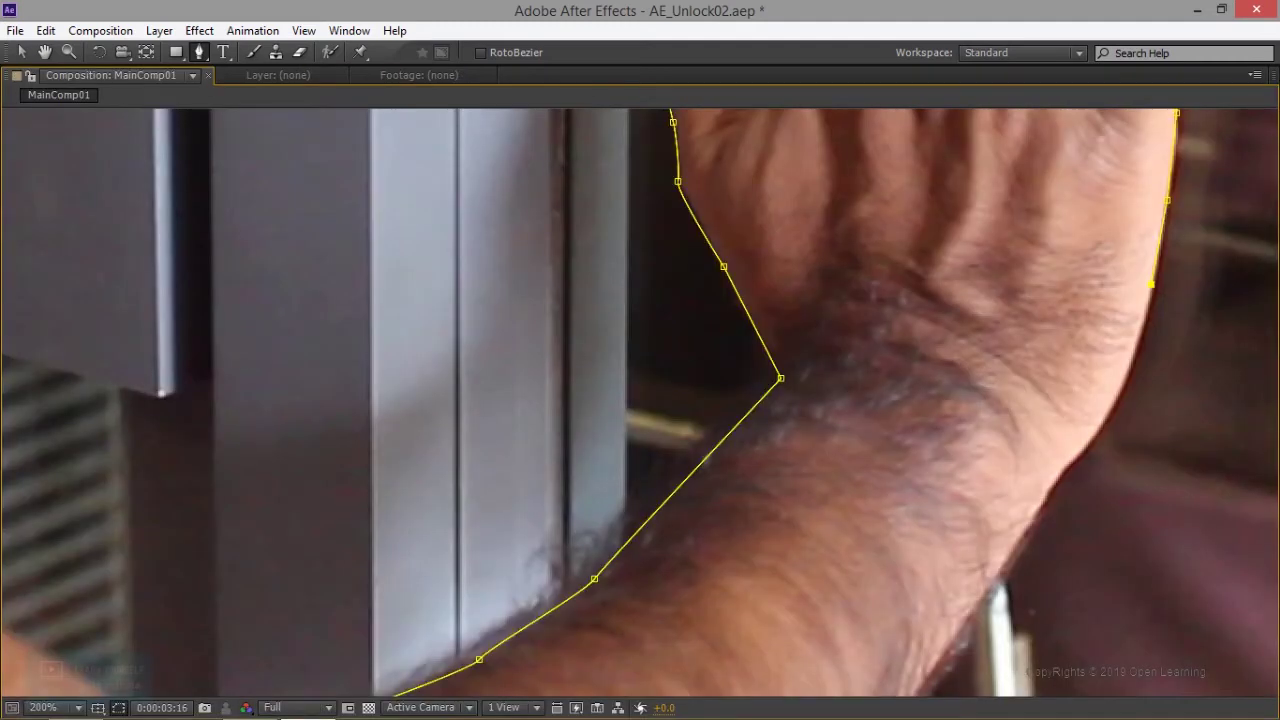
Add curved mask points around the wrist and down the forearm edge
left_click_drag(1124, 384, 1108, 410)
left_click_drag(1109, 408, 1113, 408)
left_click_drag(1072, 465, 1062, 474)
scroll(1072, 465, "down", 5)
left_click(981, 351)
left_click(924, 432)
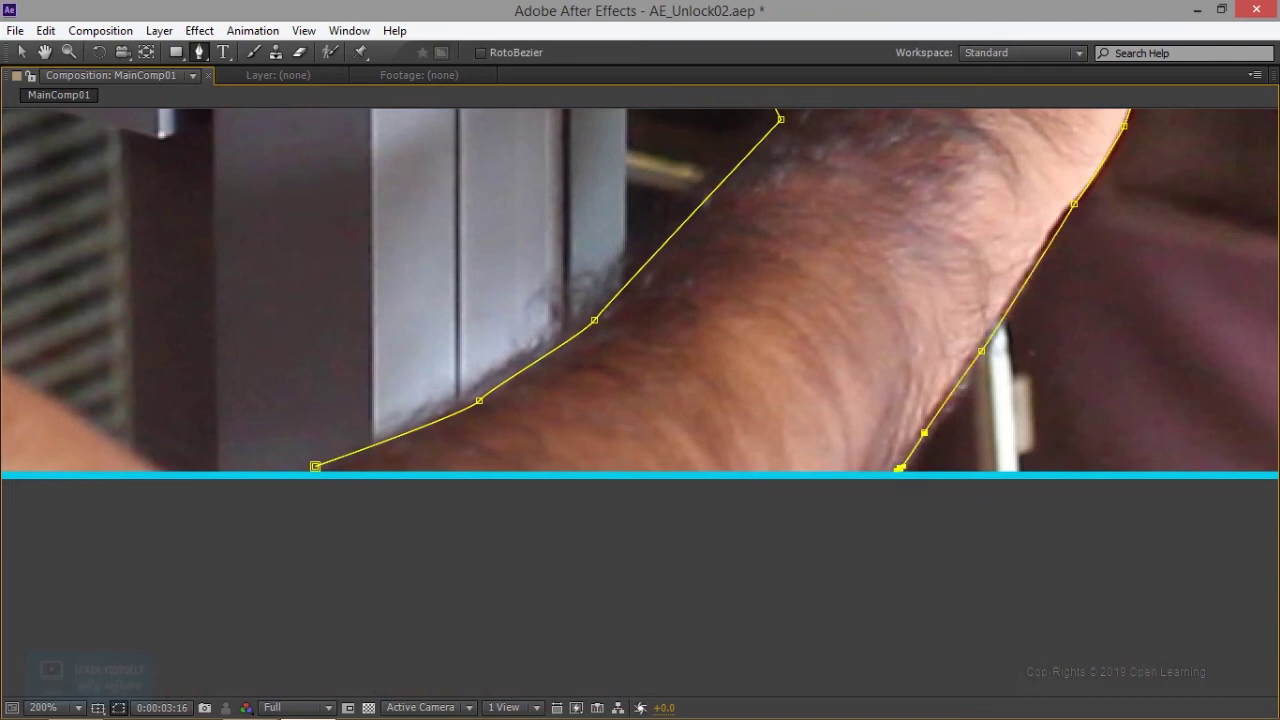
Run the path leftward below the frame, close it at the first point, and restore the panels
left_click(825, 525)
left_click(431, 530)
left_click(290, 511)
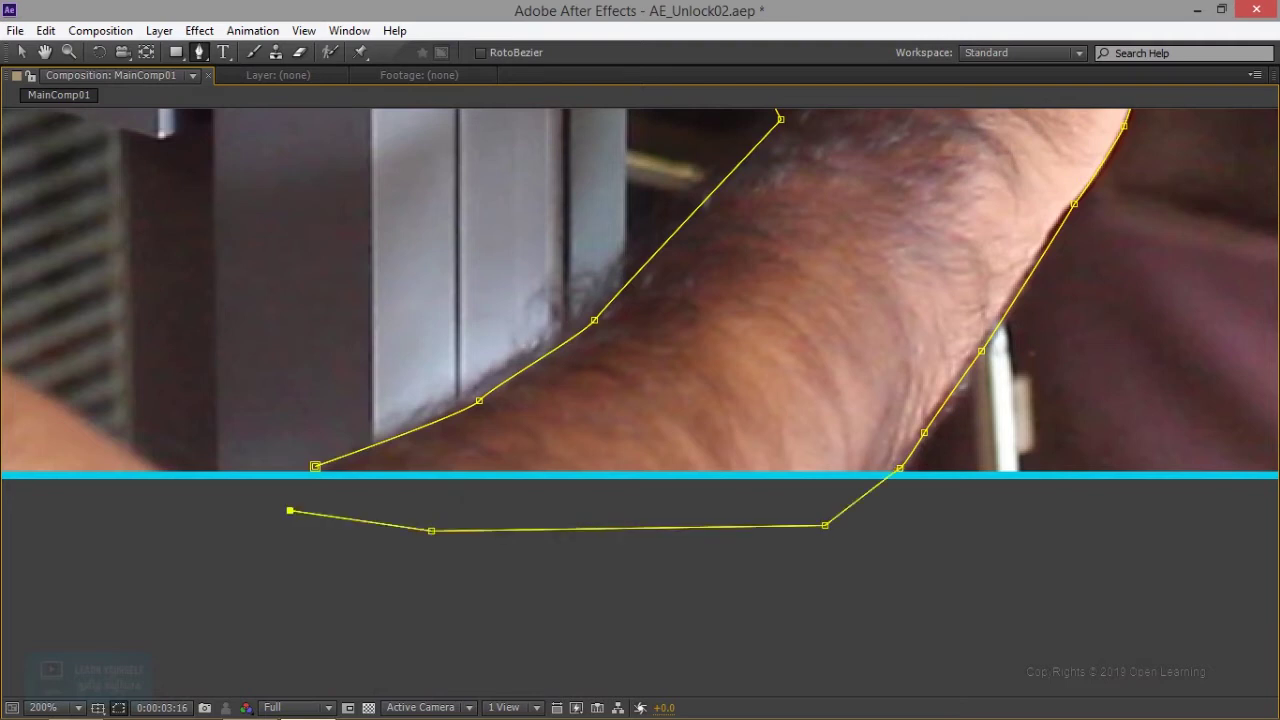
left_click(315, 467)
key("comma")
key("comma")
key("comma")
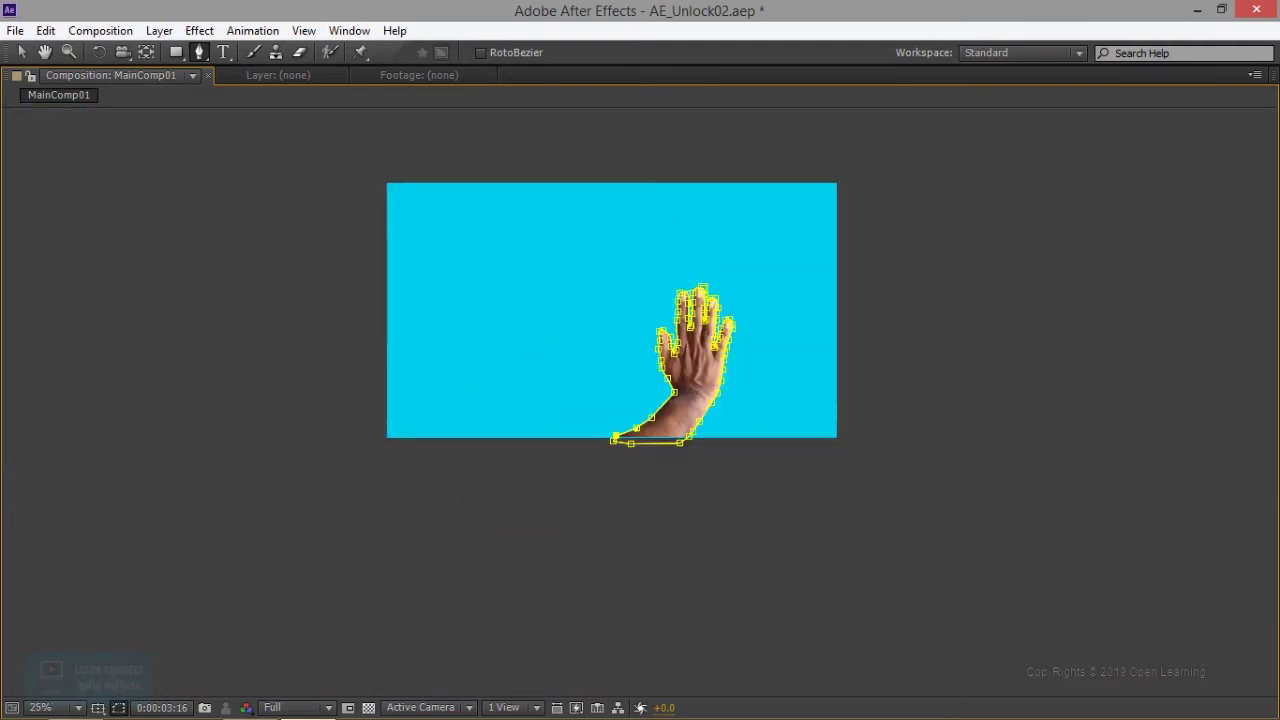
key("period")
key("period")
key("period")
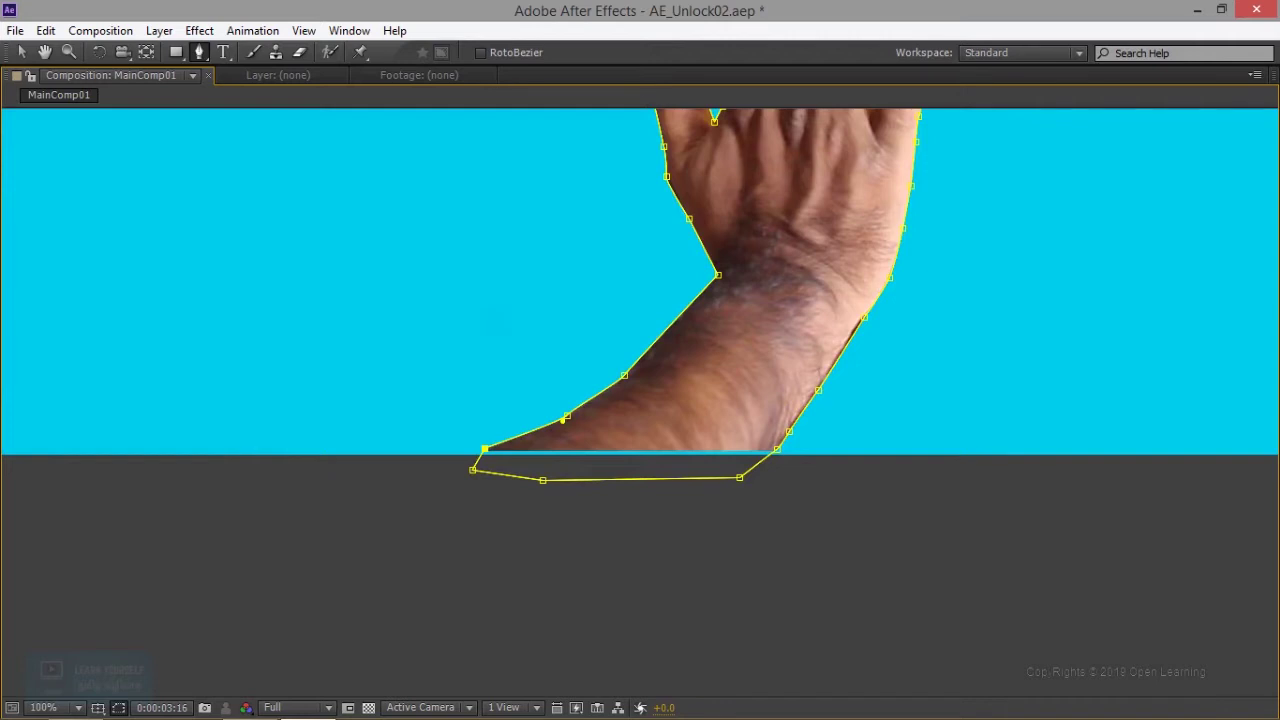
key("grave")
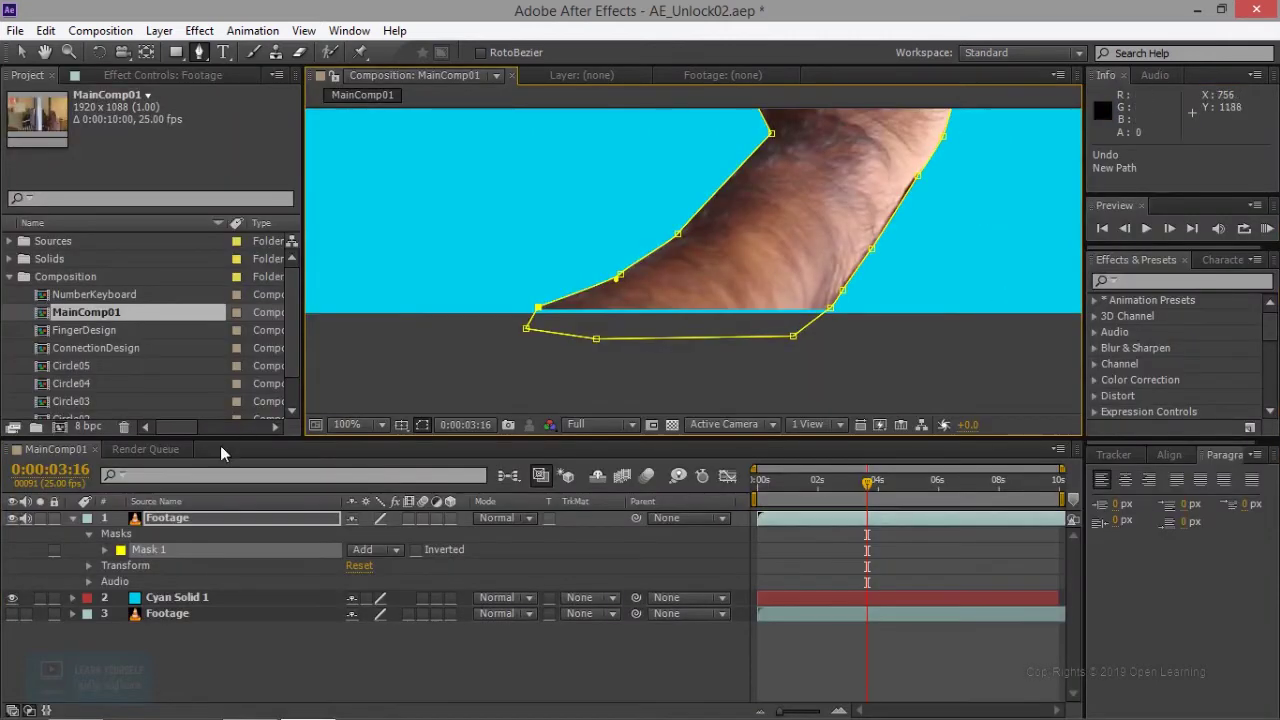
Expand Mask 1's properties and give it a 10-pixel feather
left_click(165, 549)
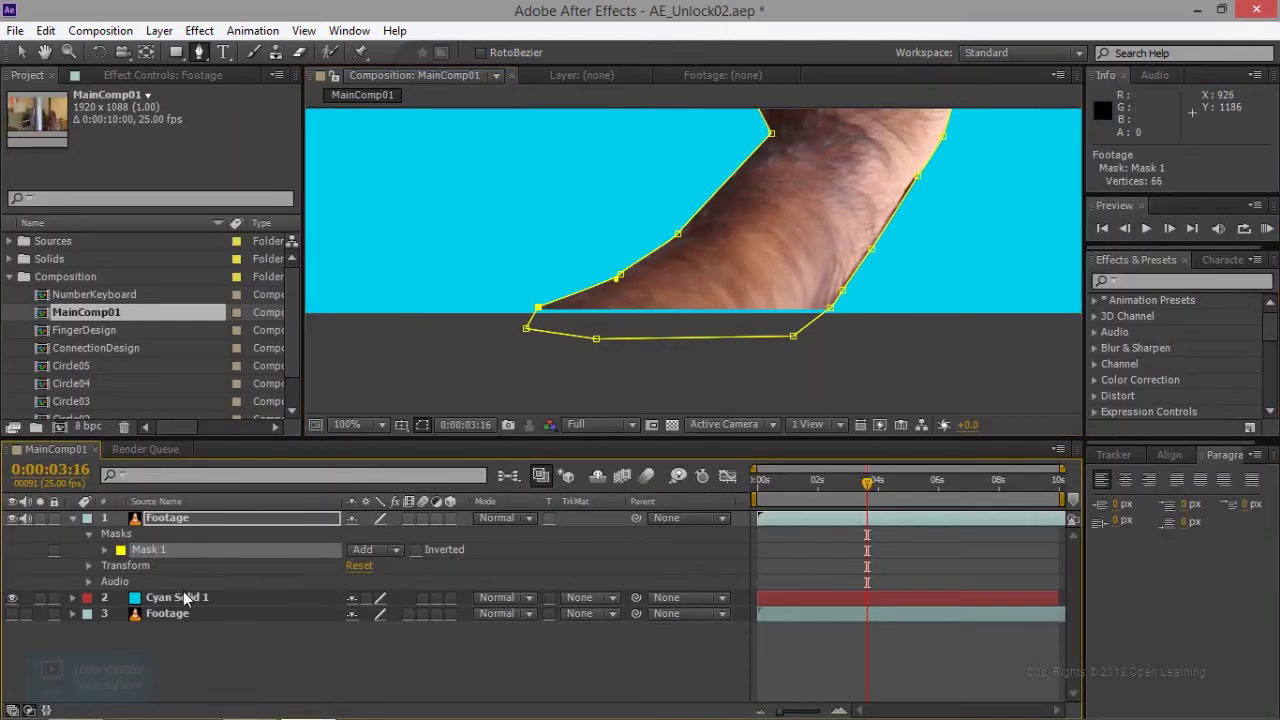
left_click(105, 550)
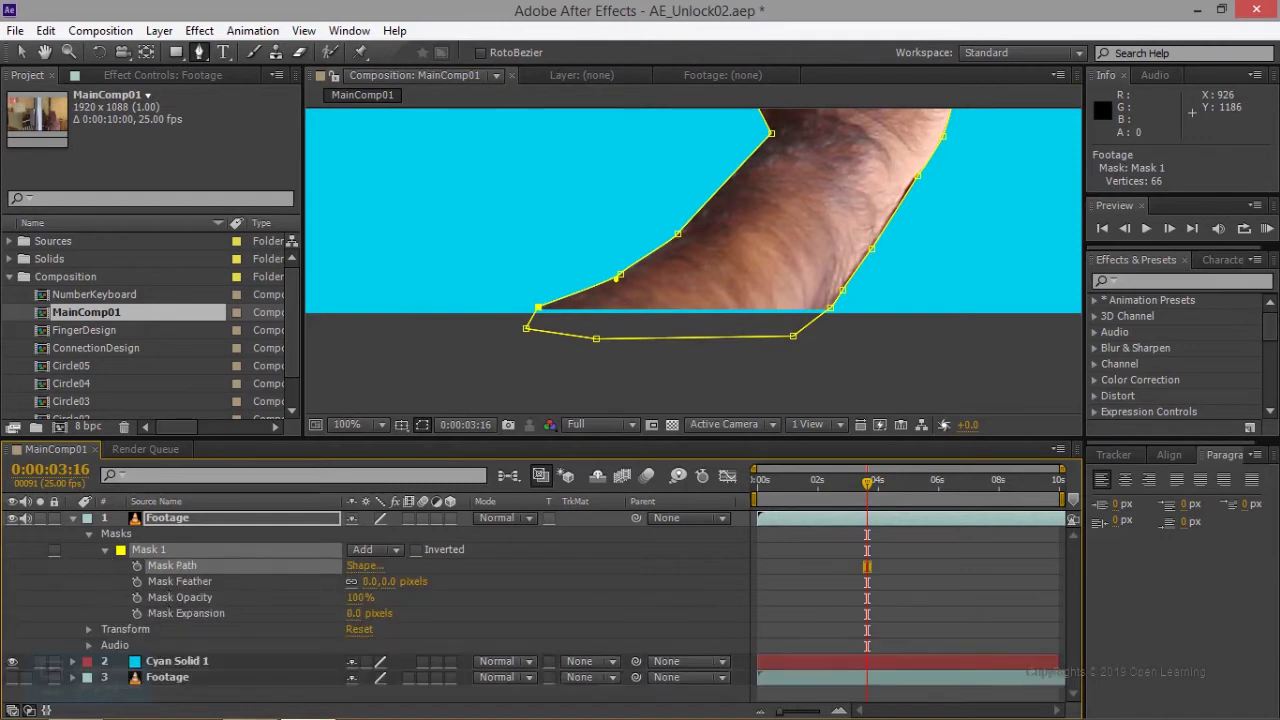
key("ctrl+v")
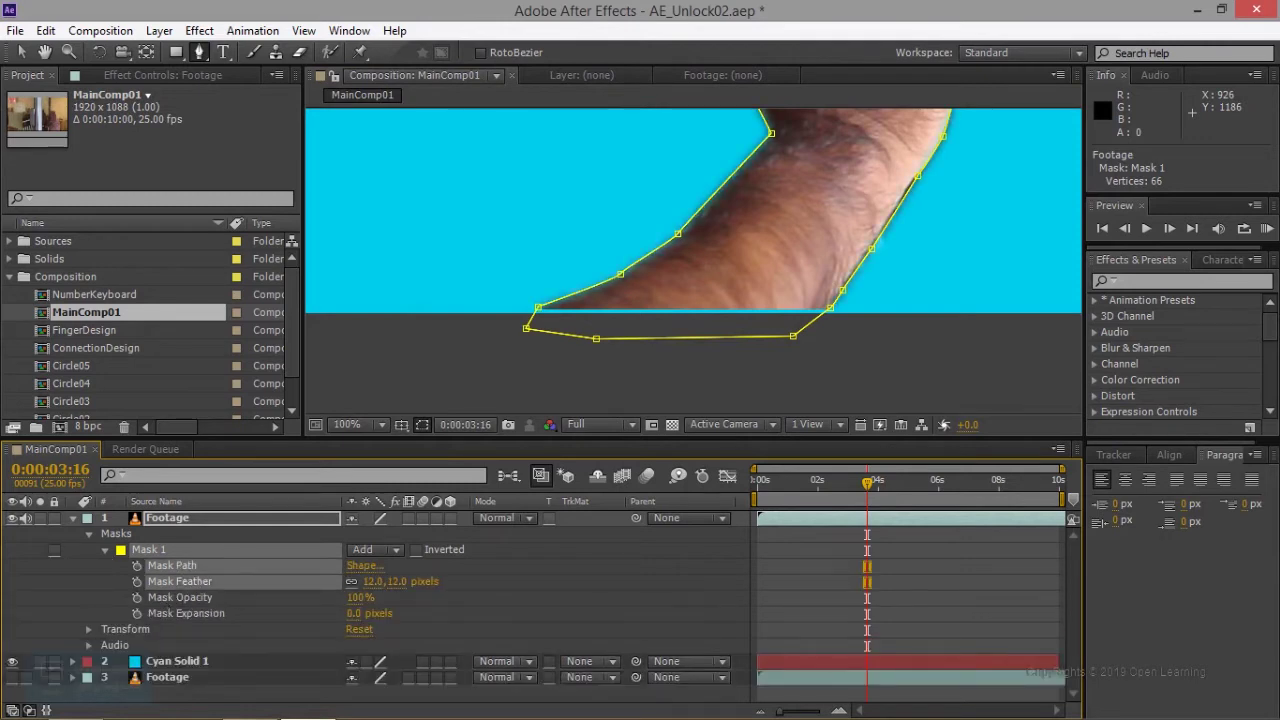
left_click_drag(700, 340, 687, 403)
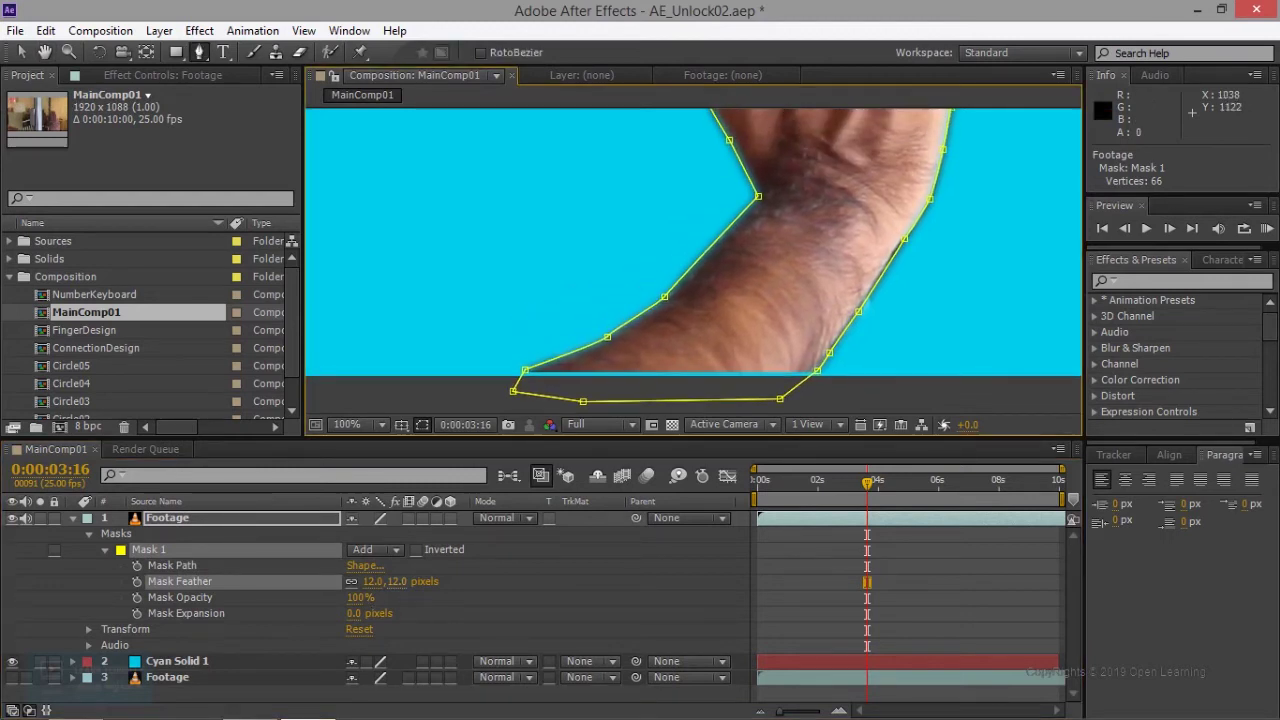
Lower the mask feather from 5 pixels toward a few pixels while checking the fingertips
left_click_drag(372, 581, 340, 581)
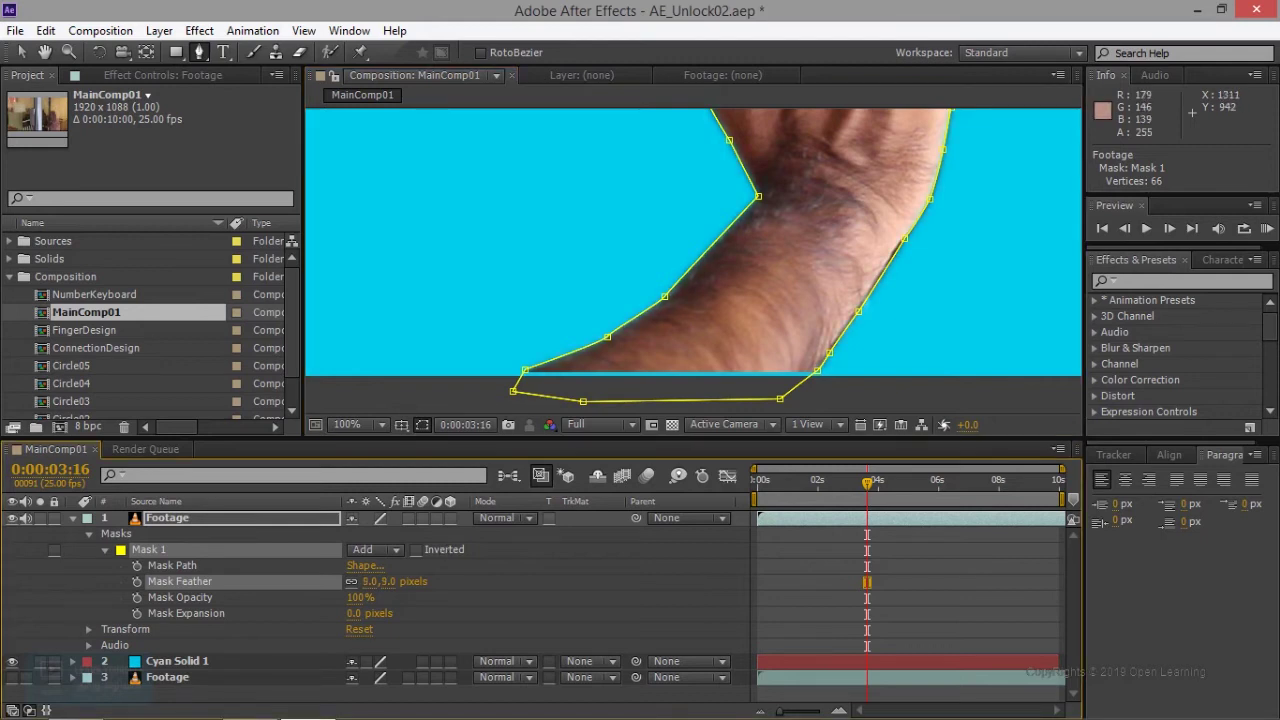
left_click_drag(720, 130, 700, 470)
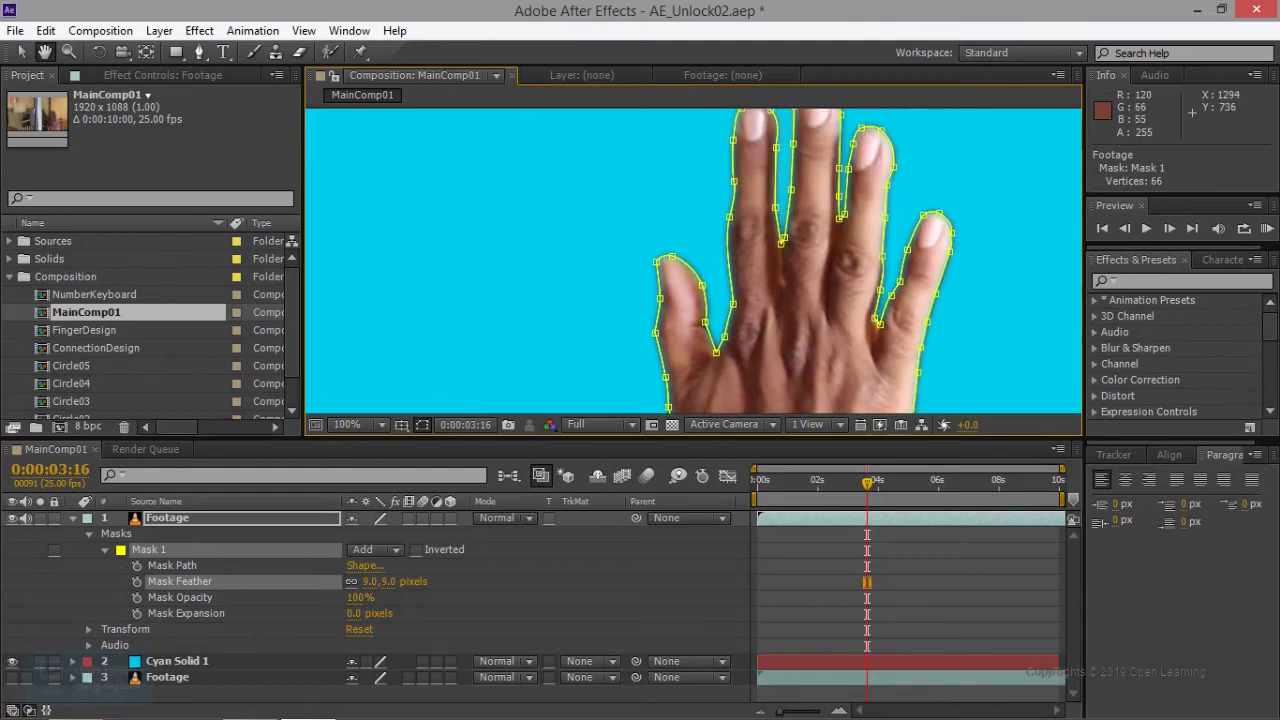
left_click_drag(800, 300, 794, 358)
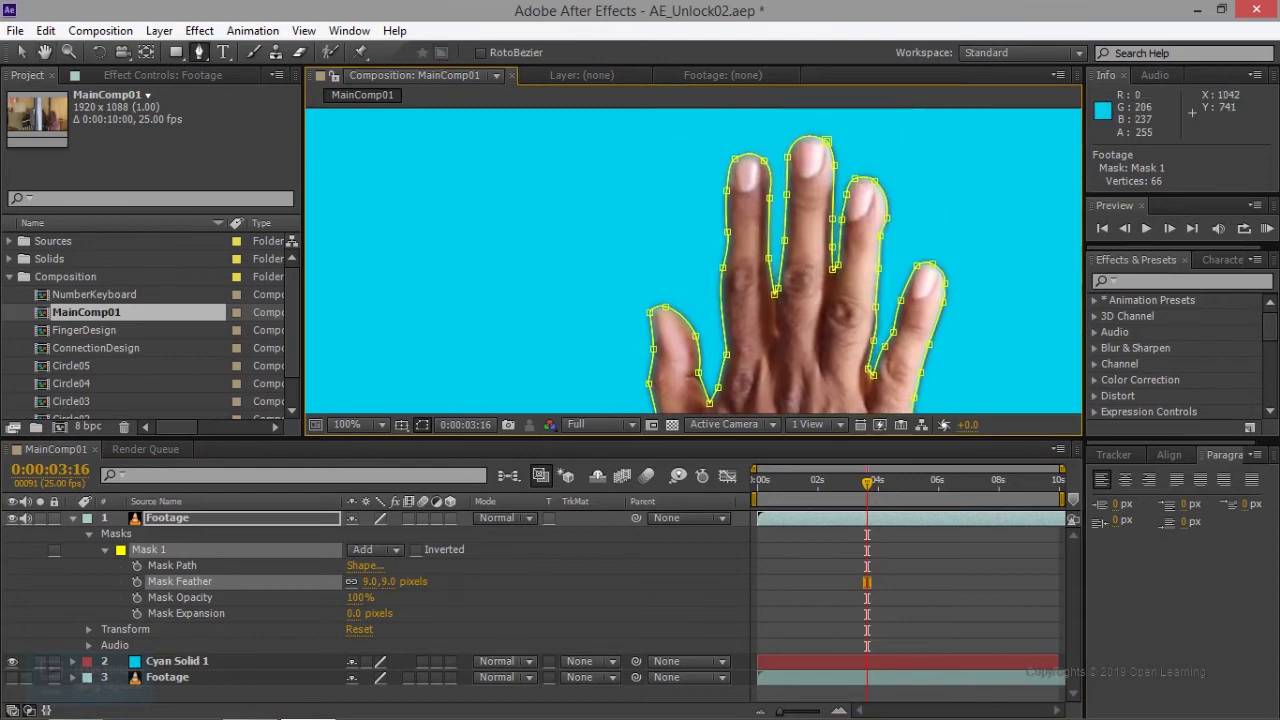
left_click_drag(375, 581, 350, 581)
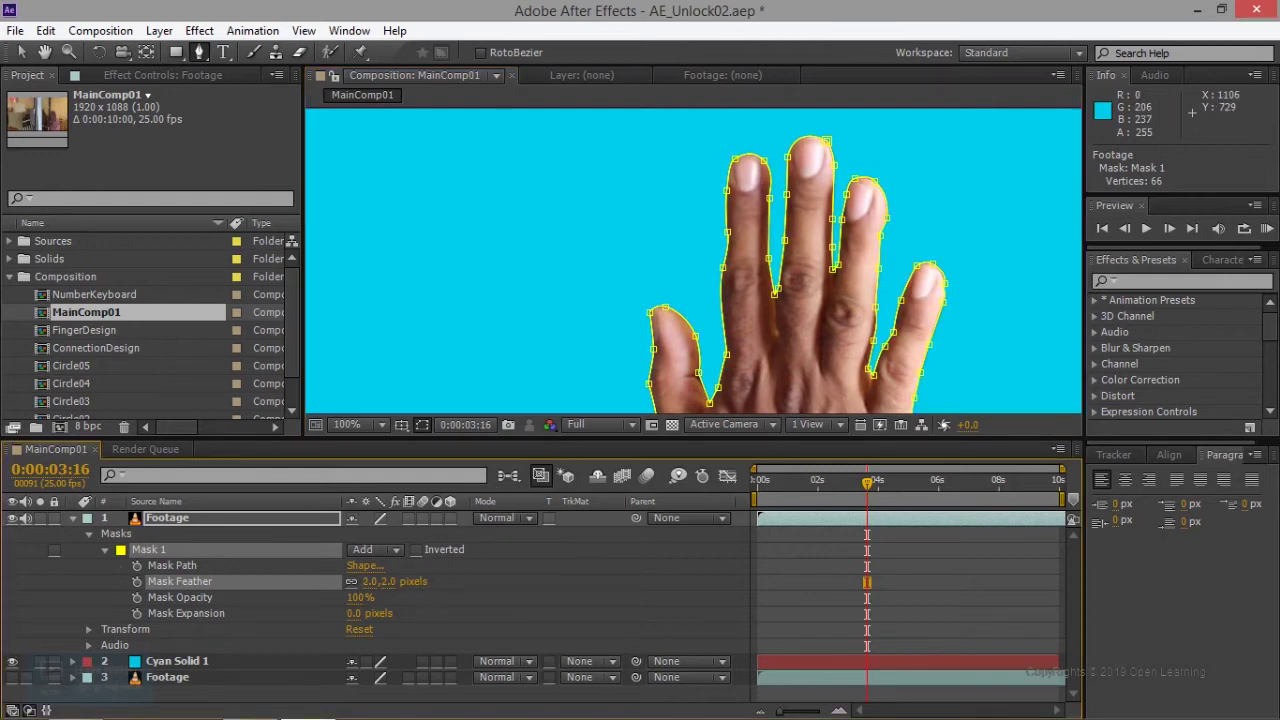
left_click(392, 581)
Set the Mask Feather to 3.0, 3.0 pixels and return to the Selection tool
key("Return")
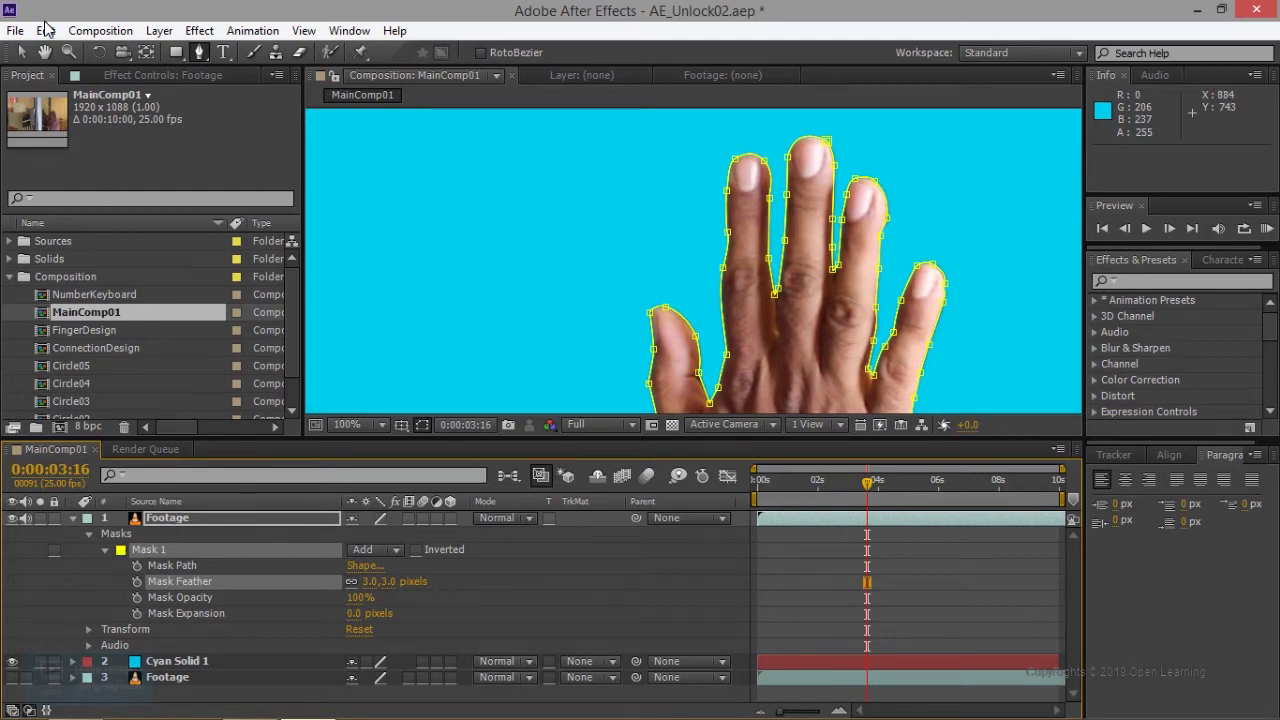
left_click(21, 52)
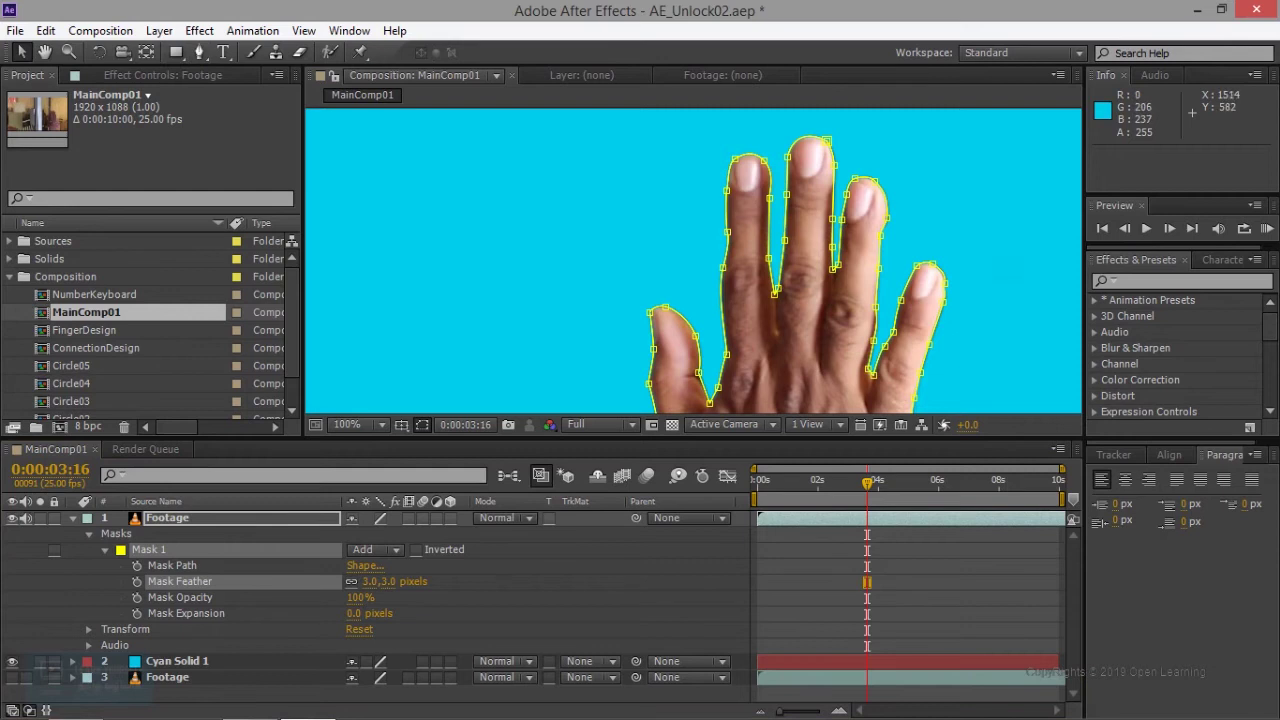
scroll(651, 160, "down", 3)
scroll(651, 160, "up", 1)
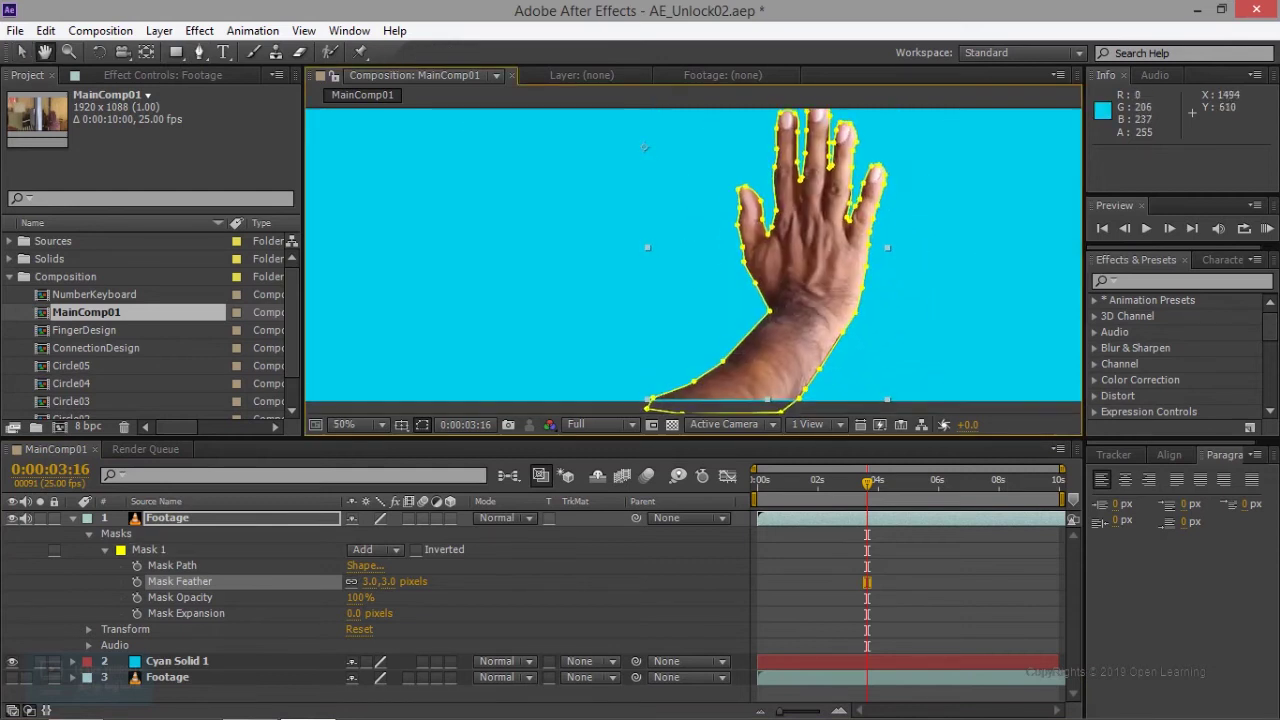
scroll(859, 315, "down", 1)
scroll(859, 315, "up", 1)
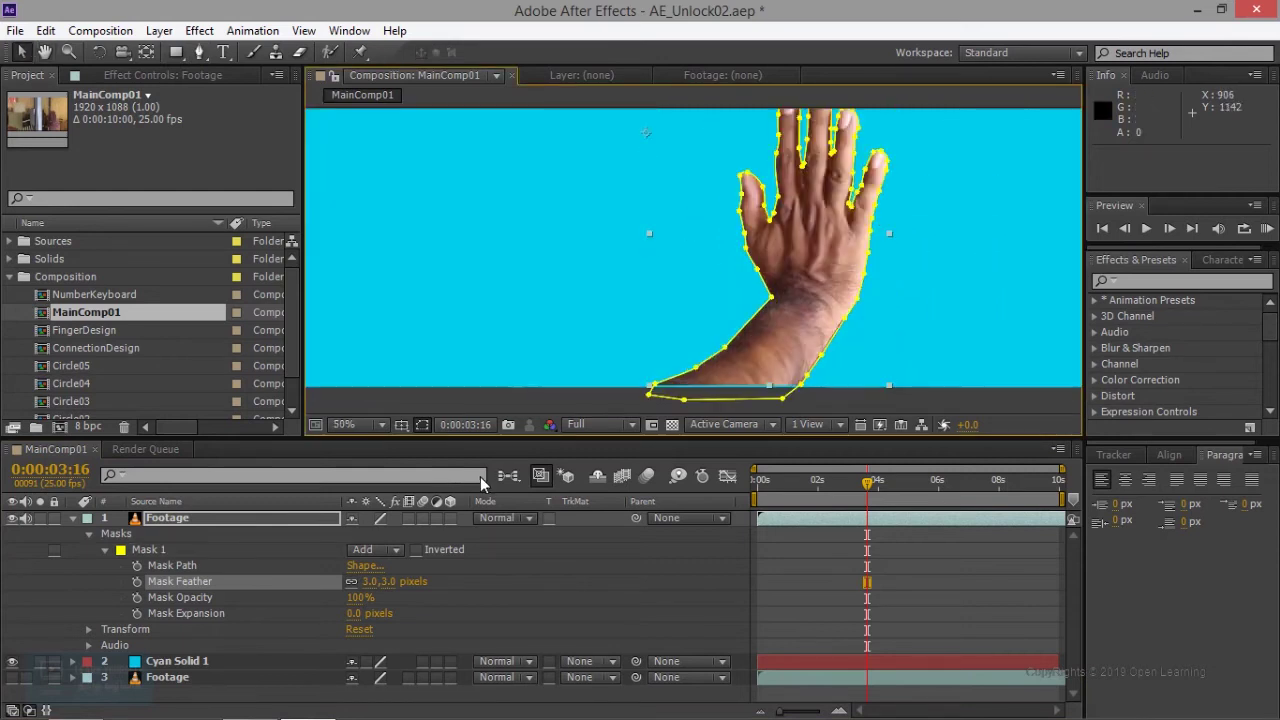
Hide Cyan Solid 1 and show the bottom Footage copy, comparing both backgrounds, then select Mask 1
left_click(180, 663)
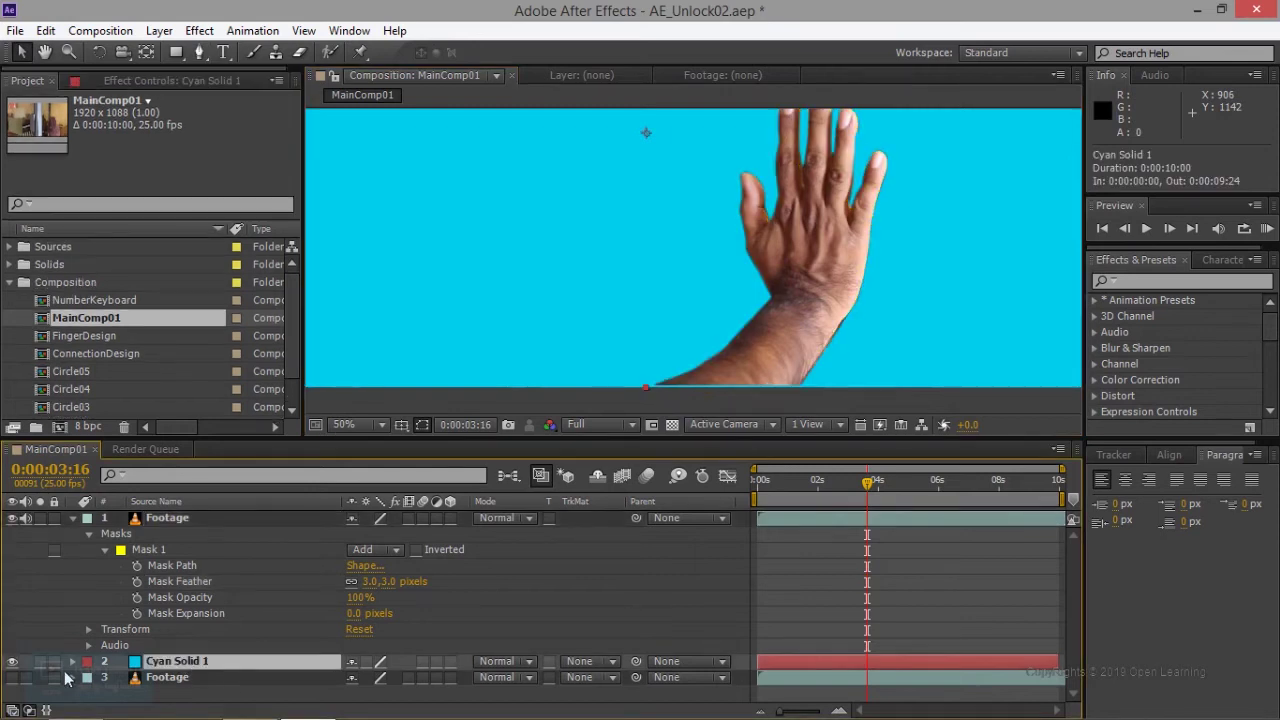
left_click(13, 661)
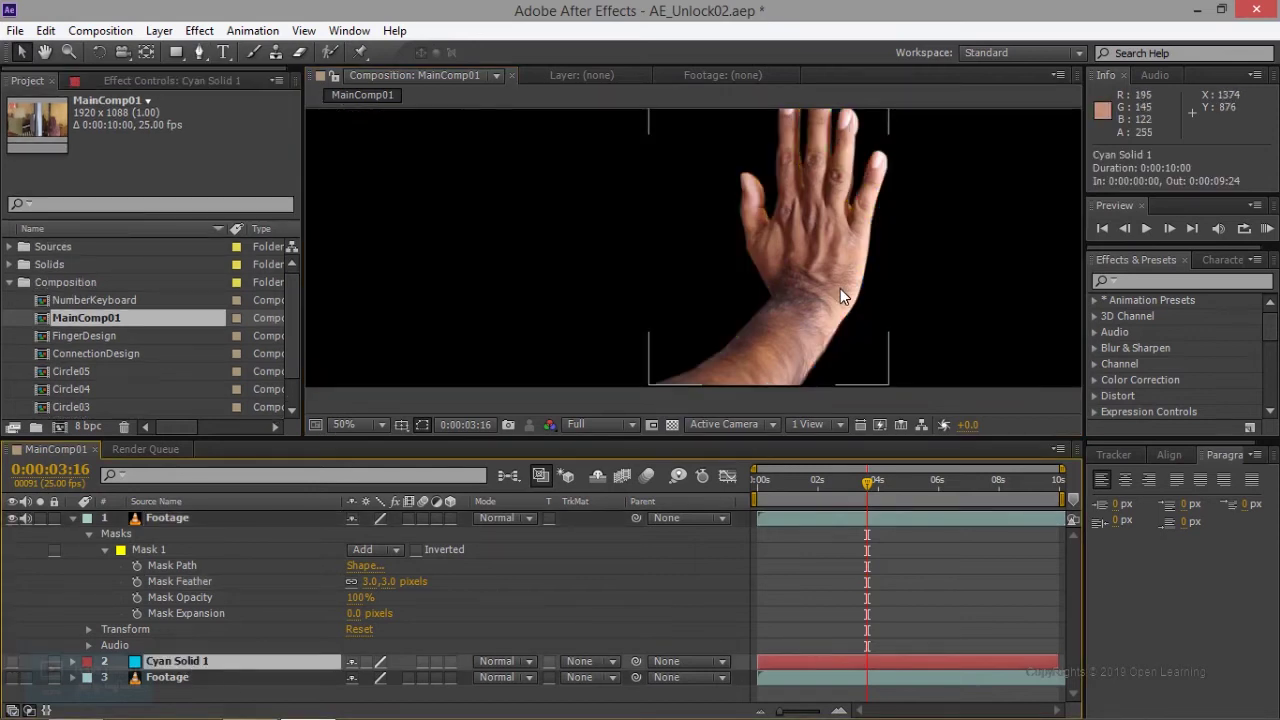
left_click(13, 677)
left_click(13, 661)
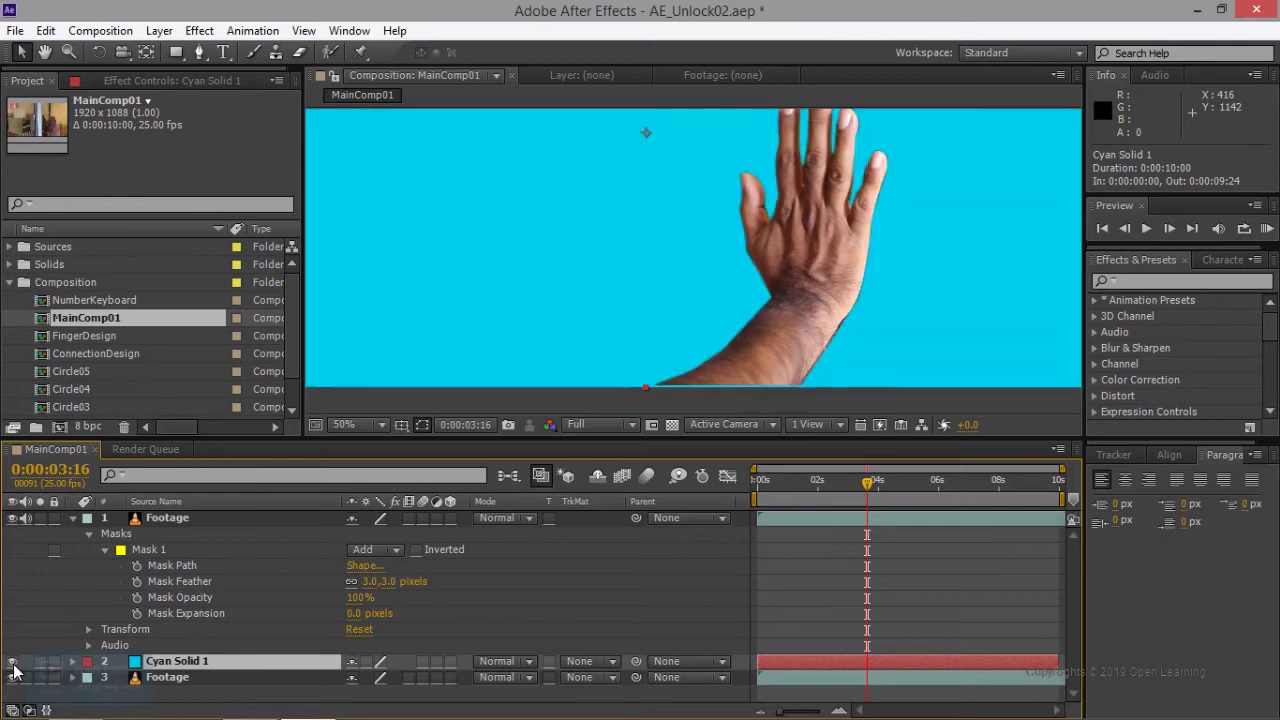
left_click(13, 661)
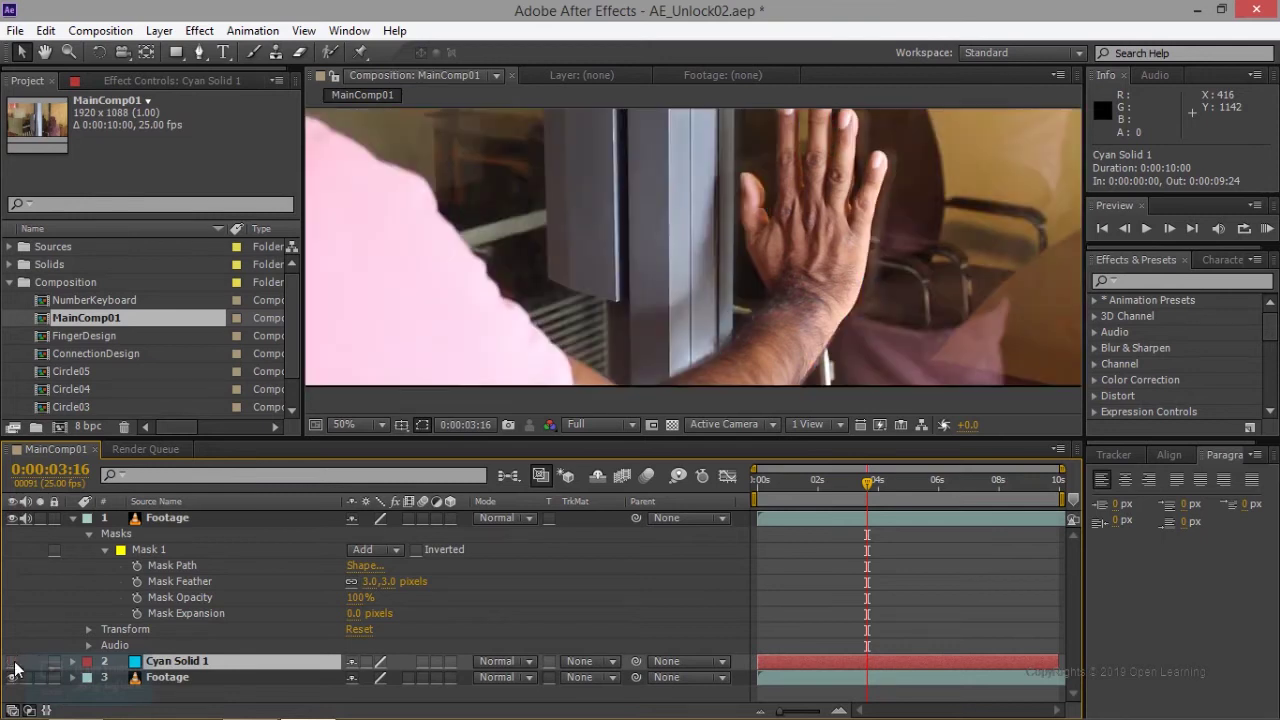
left_click(13, 677)
left_click(13, 677)
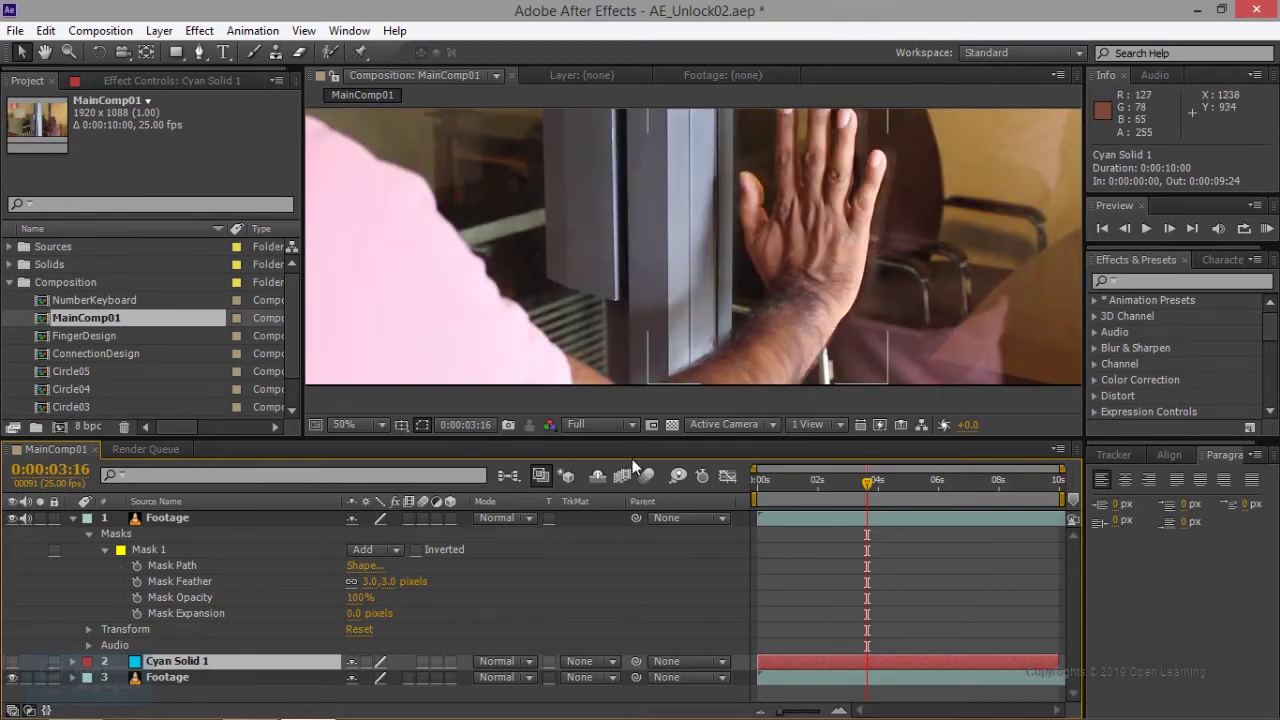
left_click(150, 549)
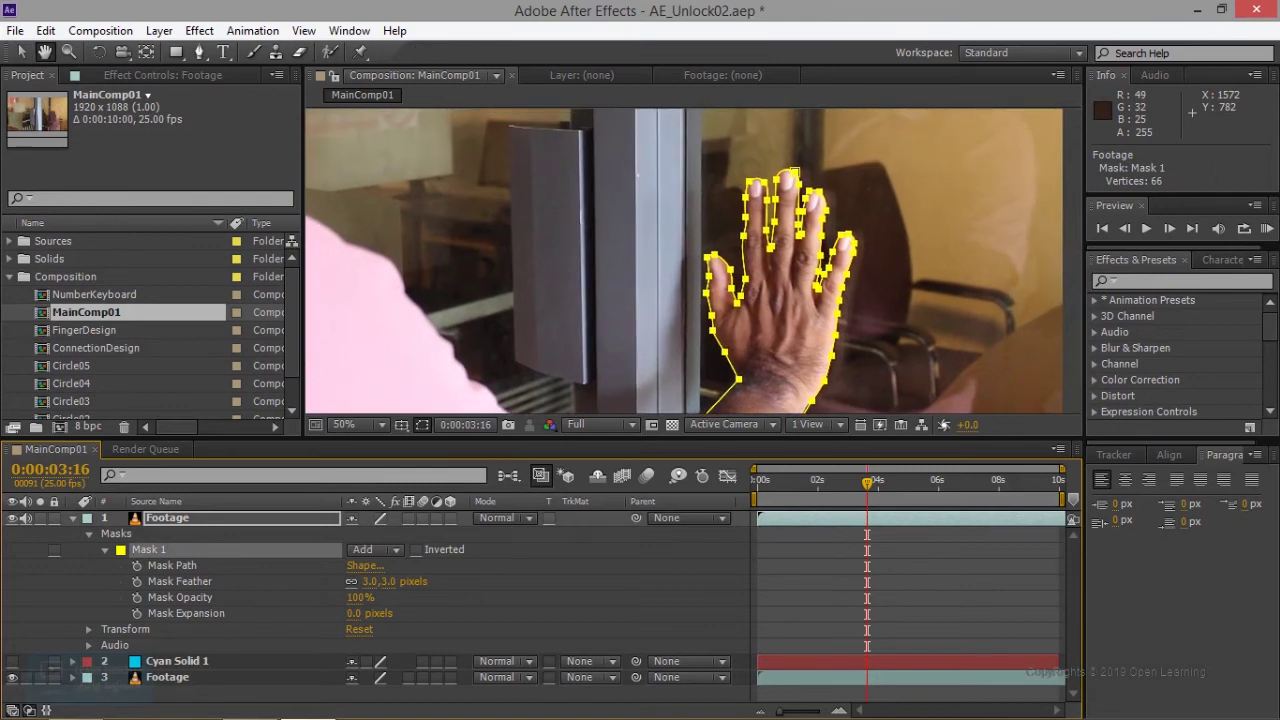
Add Mask Path and Mask Feather keyframes on Mask 1 at 0:00:03:16
left_click_drag(720, 300, 720, 292)
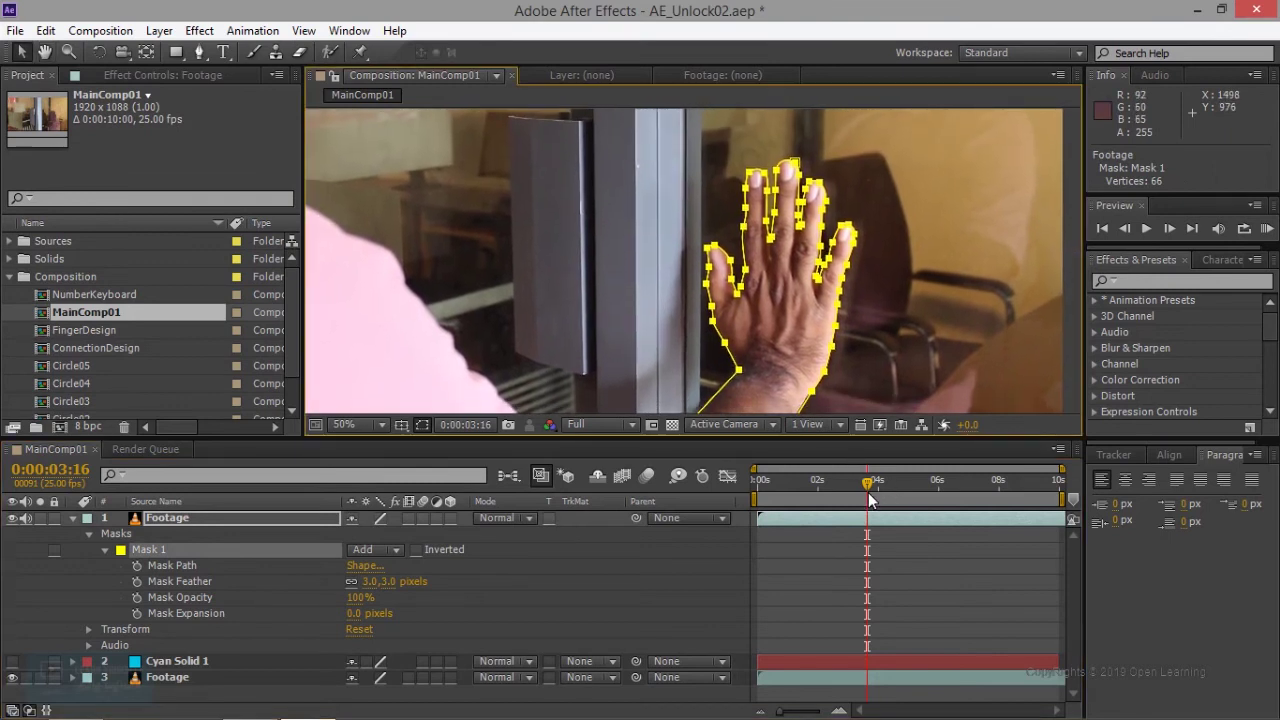
left_click(137, 565)
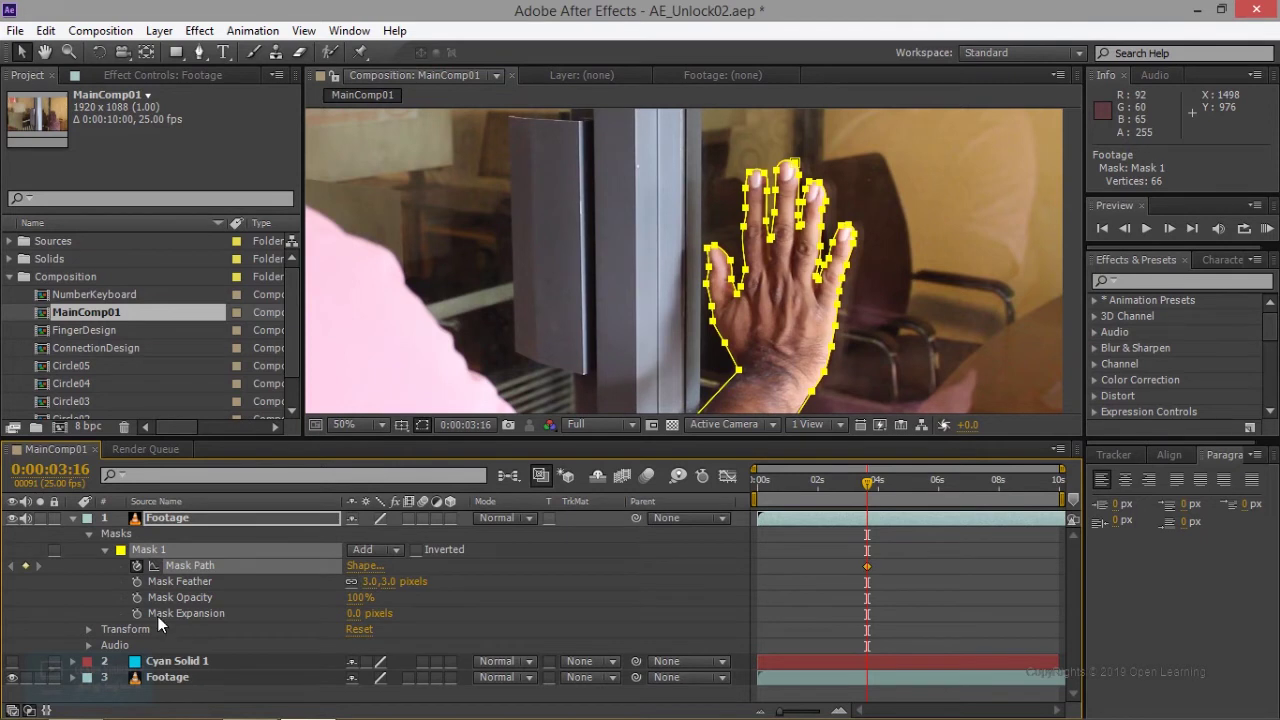
left_click(136, 584)
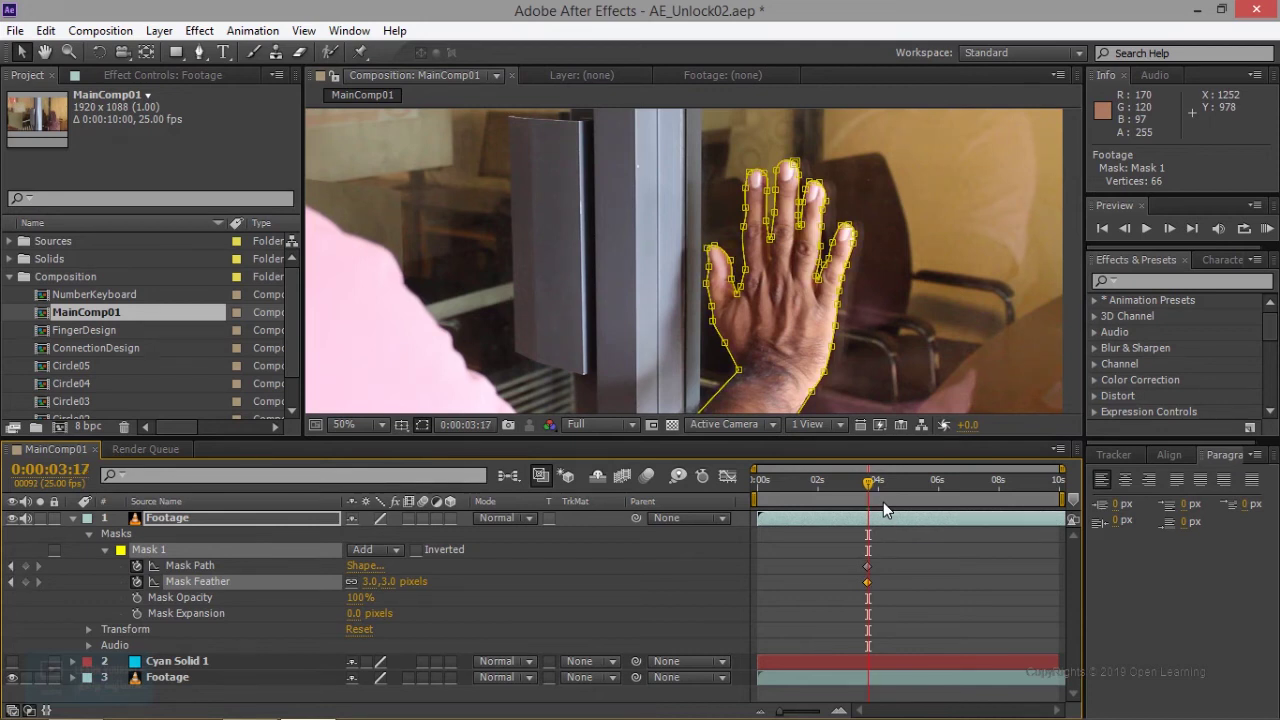
key("Page_Up")
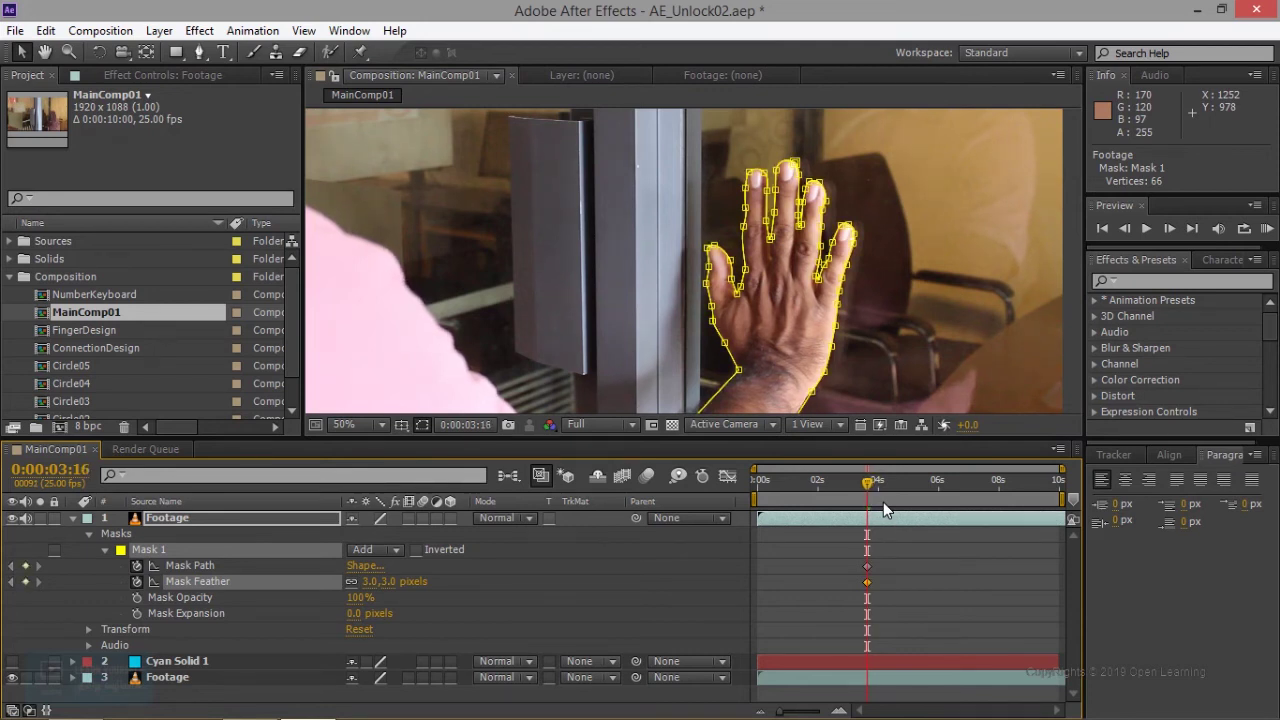
Step back frame by frame to the earlier frame around 0:00:02:23
key("Page_Up")
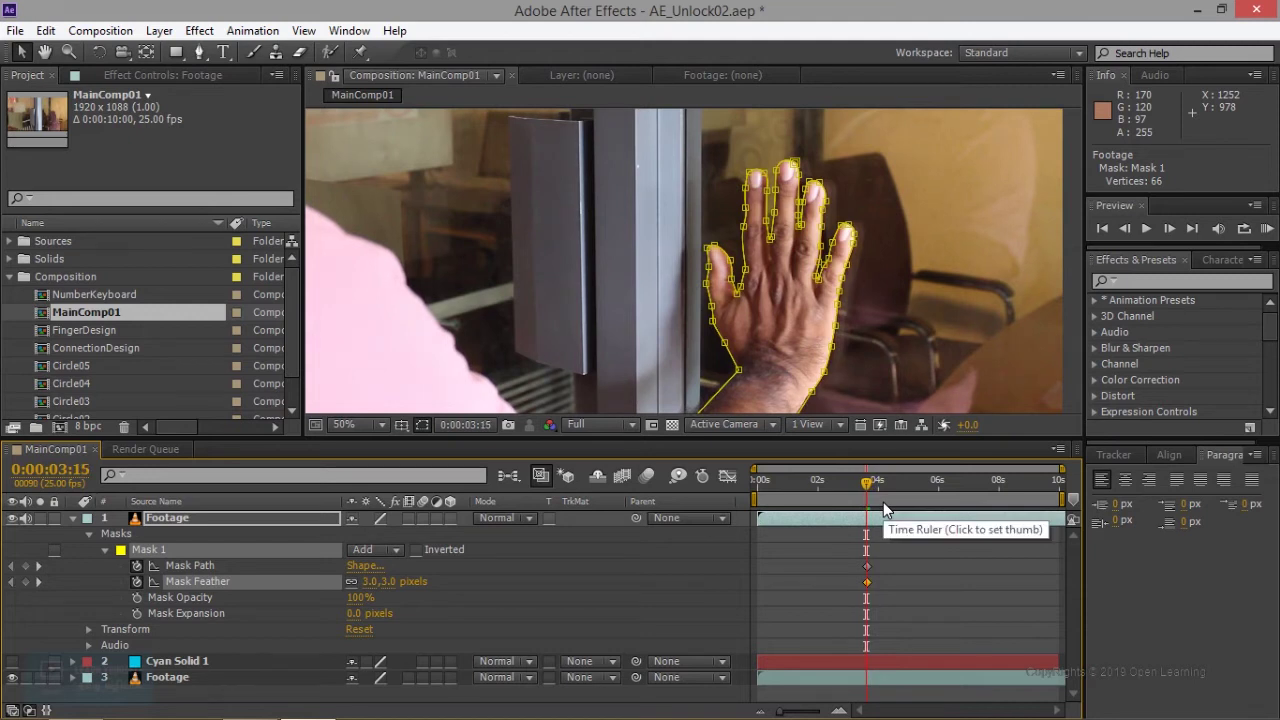
key("Page_Up")
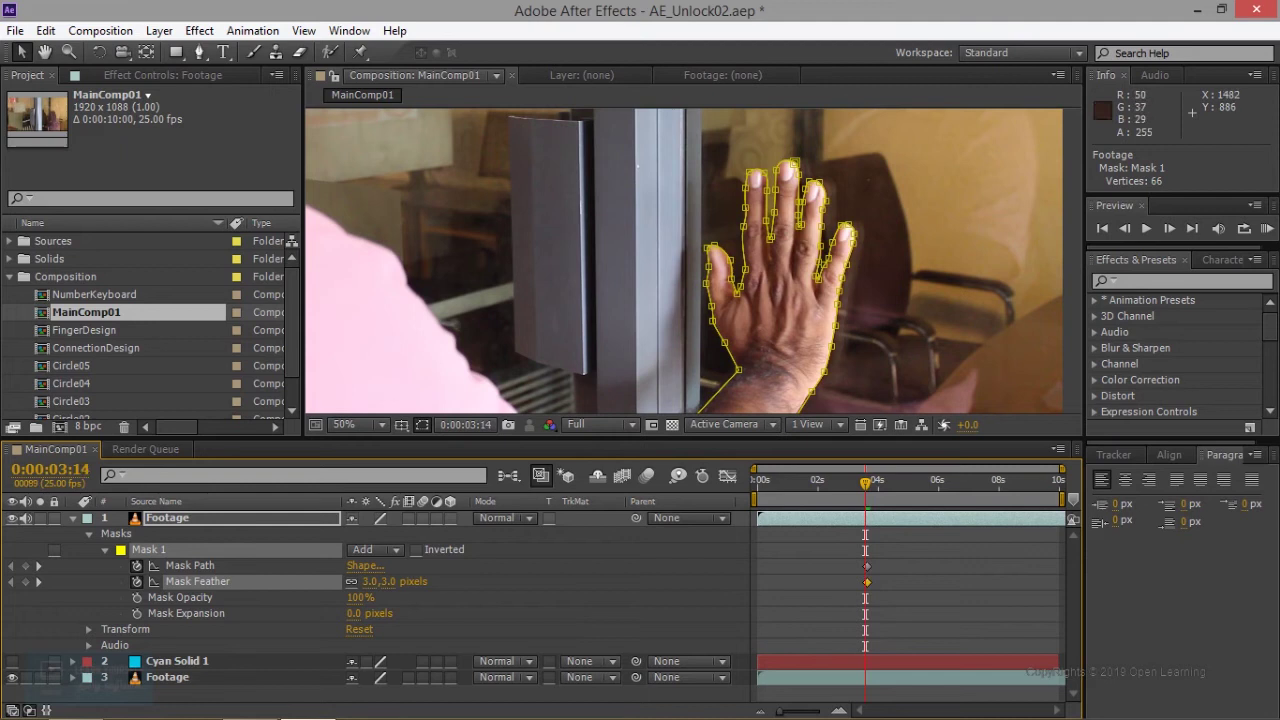
key("Page_Up")
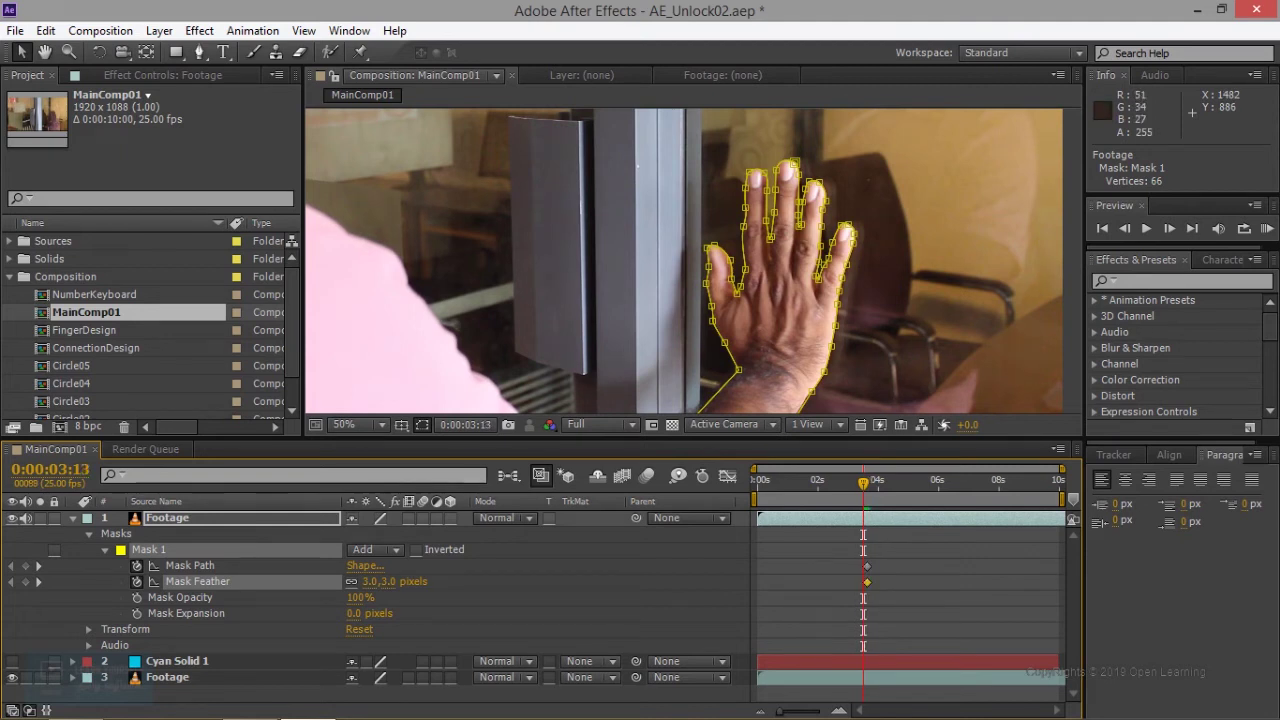
key("Page_Up")
key("Page_Up")
key("Page_Up")
key("Page_Up")
key("Page_Up")
key("Page_Up")
key("Page_Up")
key("Page_Up")
key("Page_Up")
key("Page_Up")
key("Page_Up")
key("Page_Up")
key("Page_Up")
key("Page_Up")
key("Page_Up")
key("Page_Up")
key("Page_Up")
key("Page_Down")
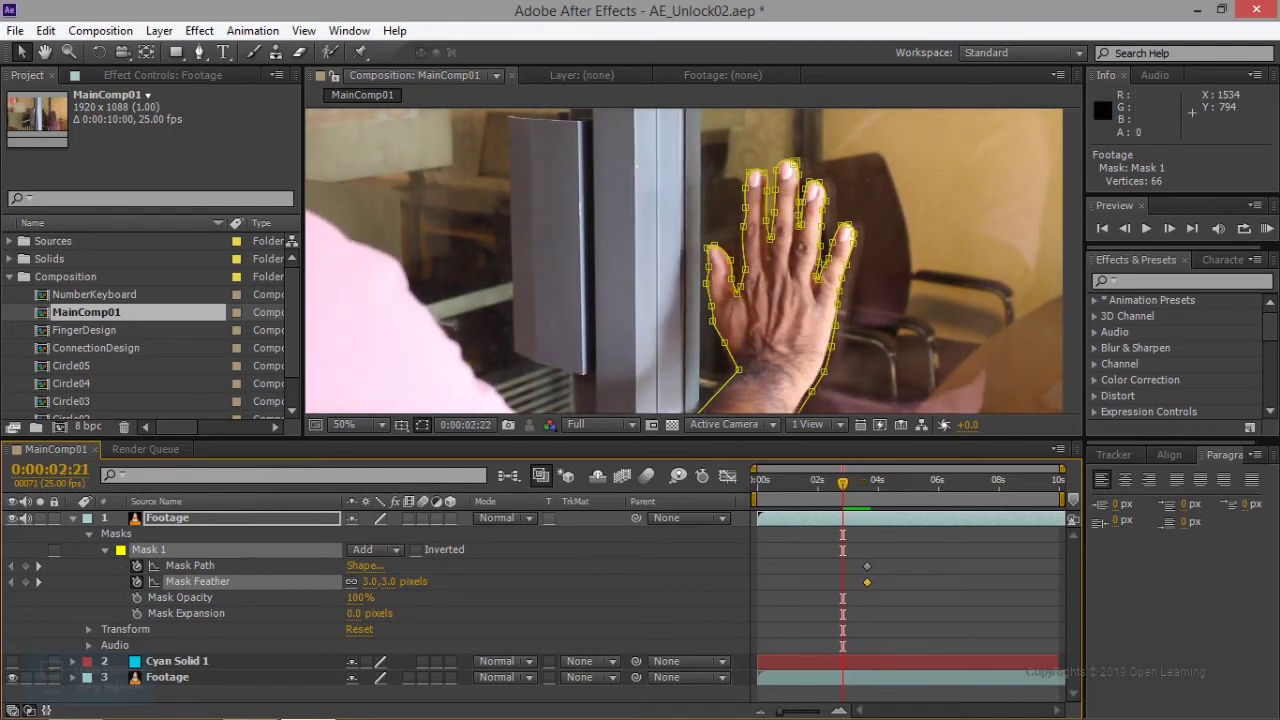
key("Page_Down")
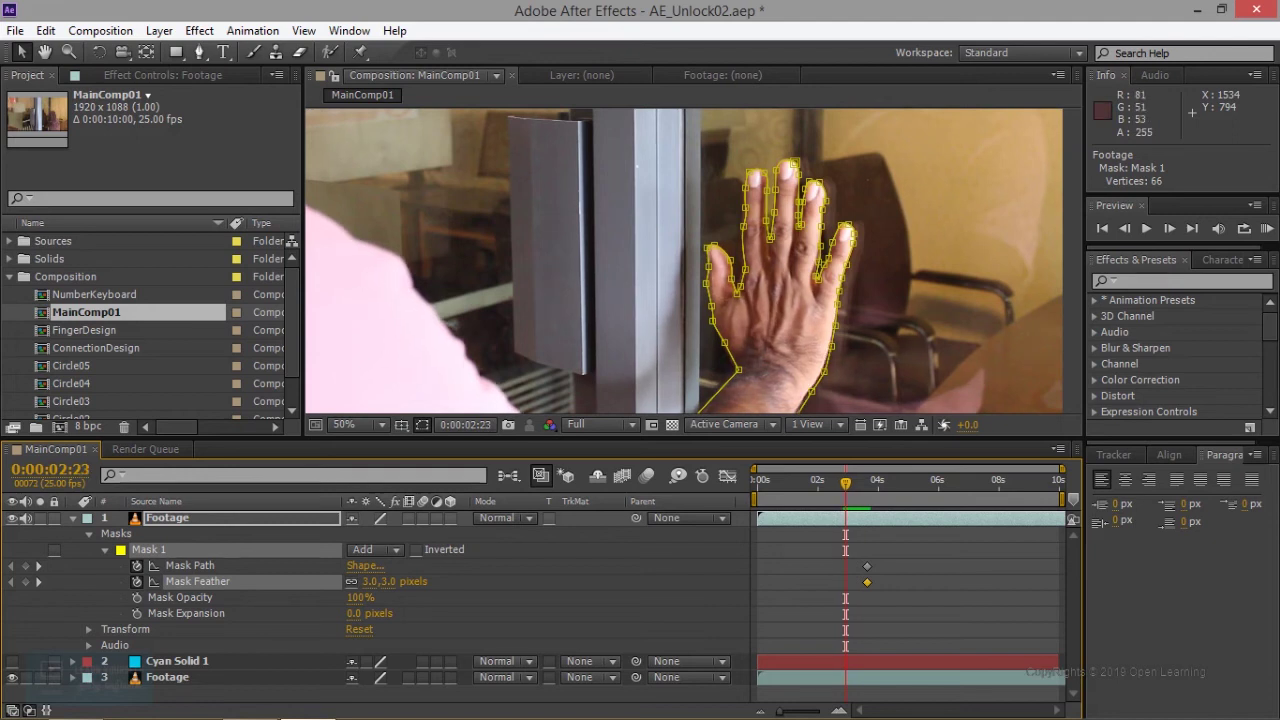
key("Page_Down")
Paste copies of the Mask Path and Mask Feather keyframes at 0:00:02:23
left_click_drag(886, 604, 853, 539)
key("ctrl+v")
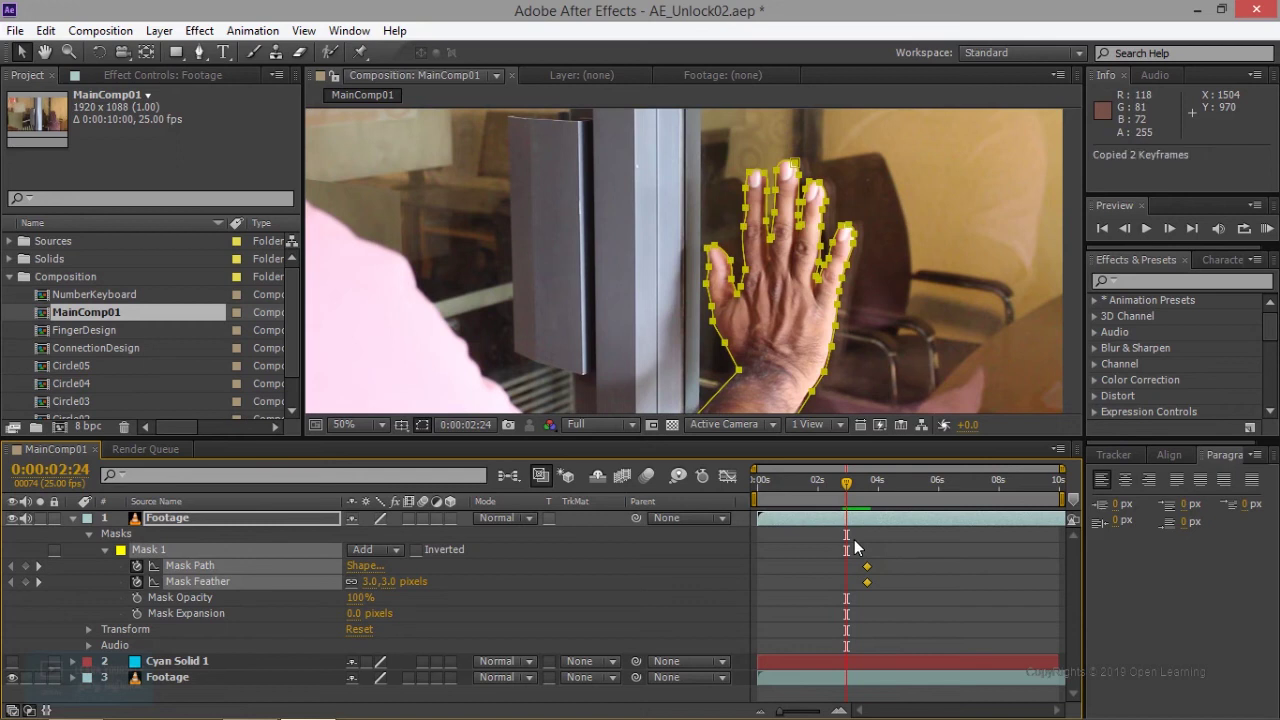
key("Page_Up")
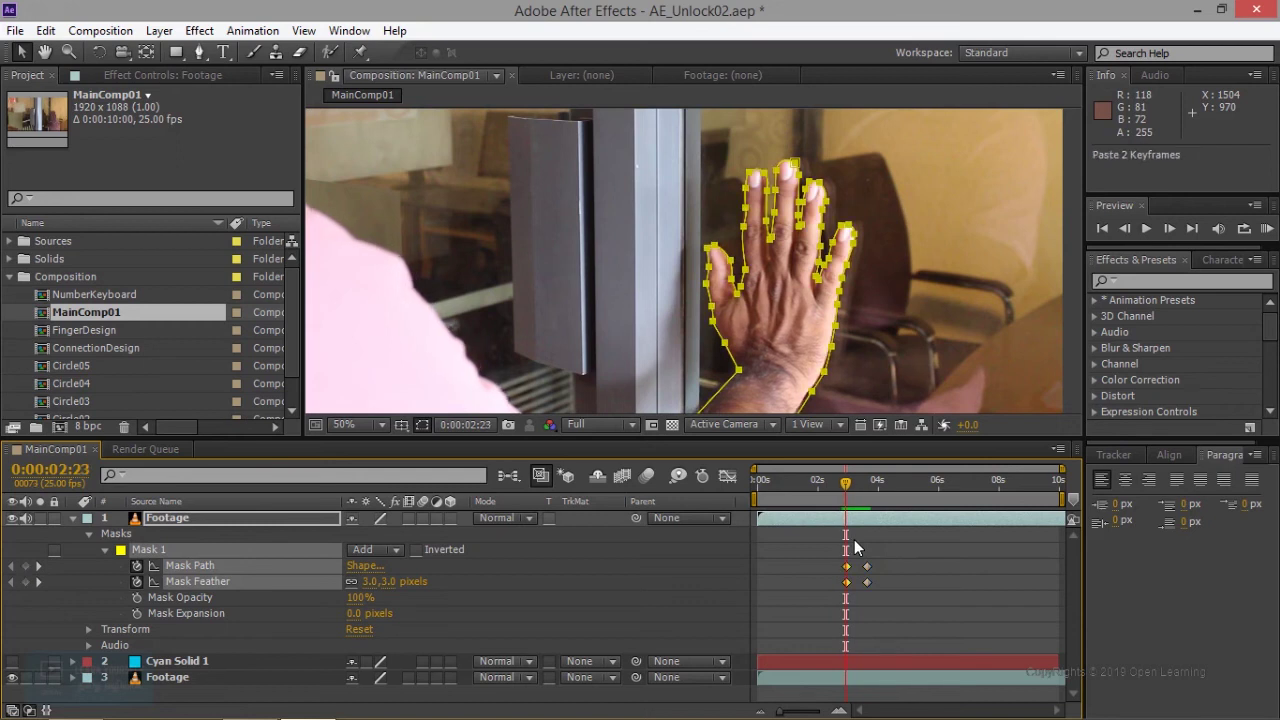
key("Page_Up")
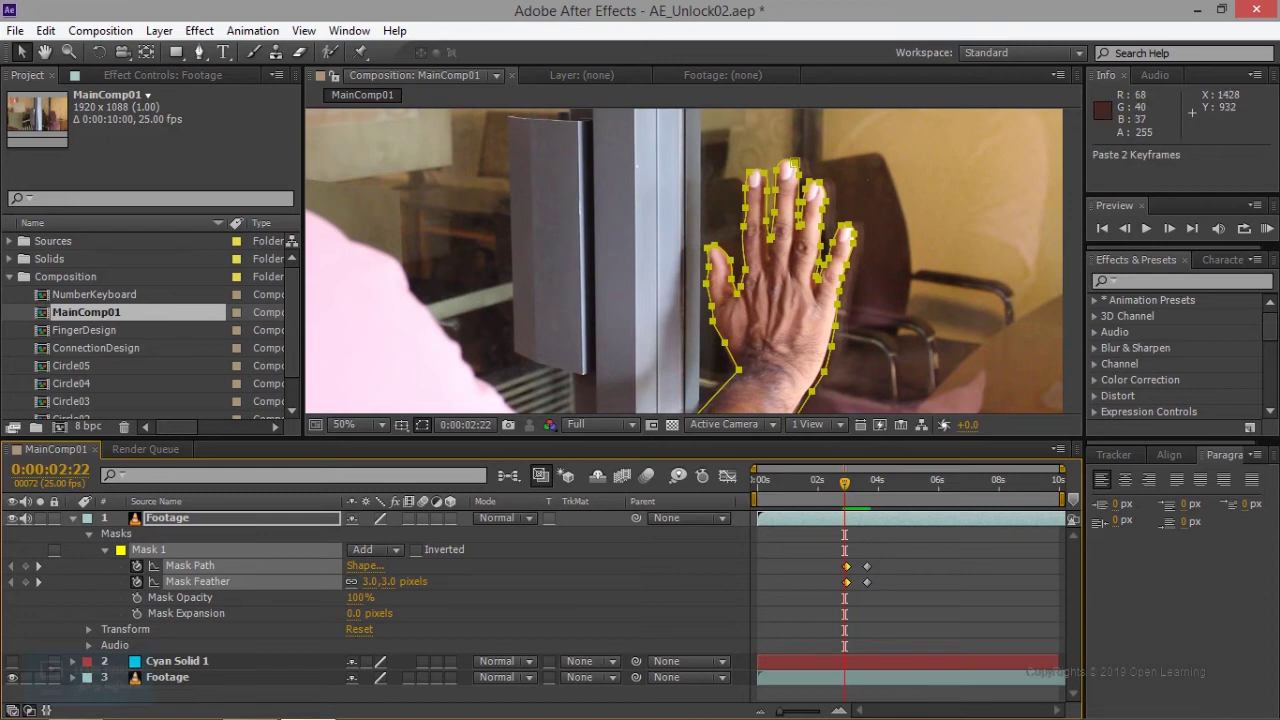
scroll(845, 405, "up", 1)
scroll(845, 405, "up", 1)
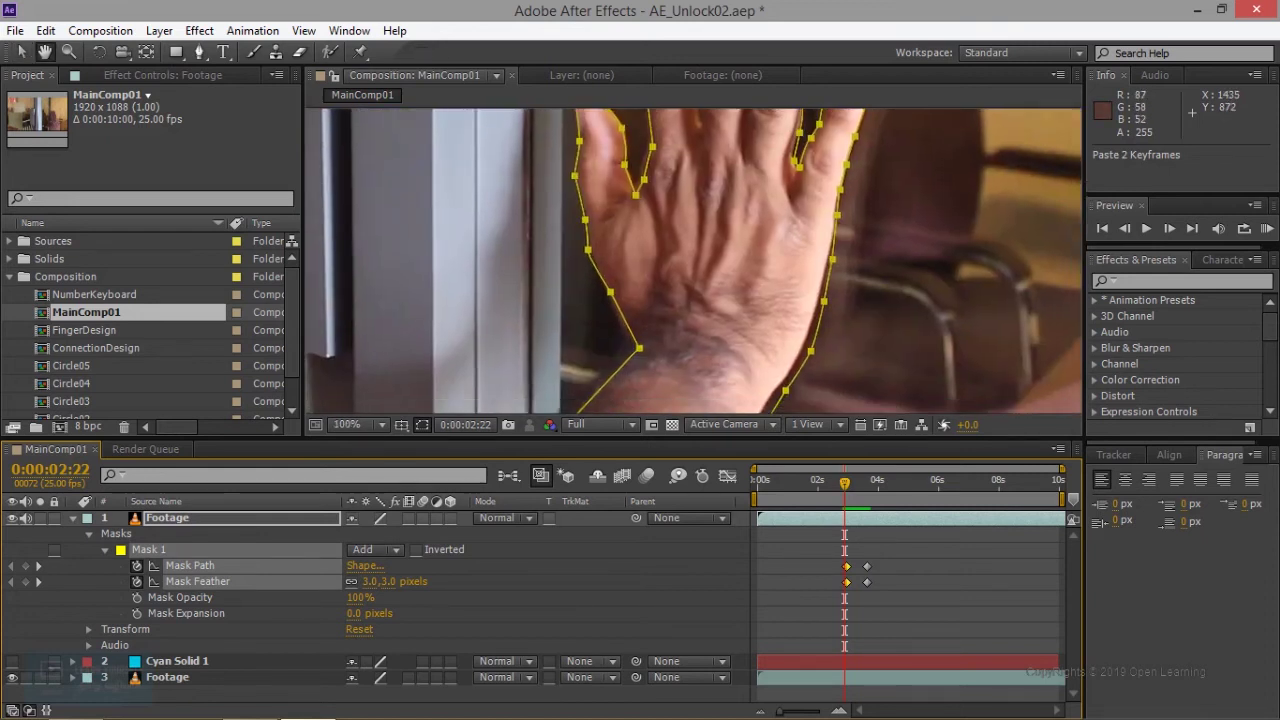
scroll(784, 295, "up", 1)
scroll(784, 295, "up", 1)
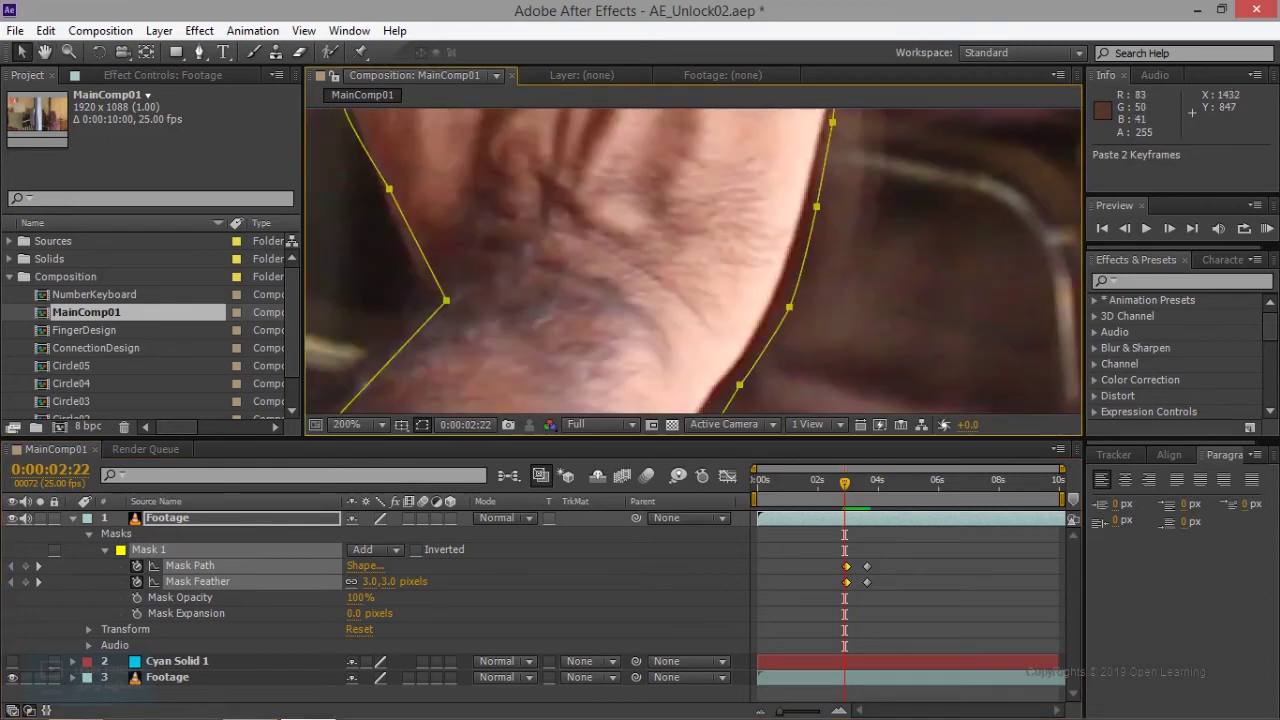
left_click_drag(812, 202, 790, 190)
key("ctrl+z")
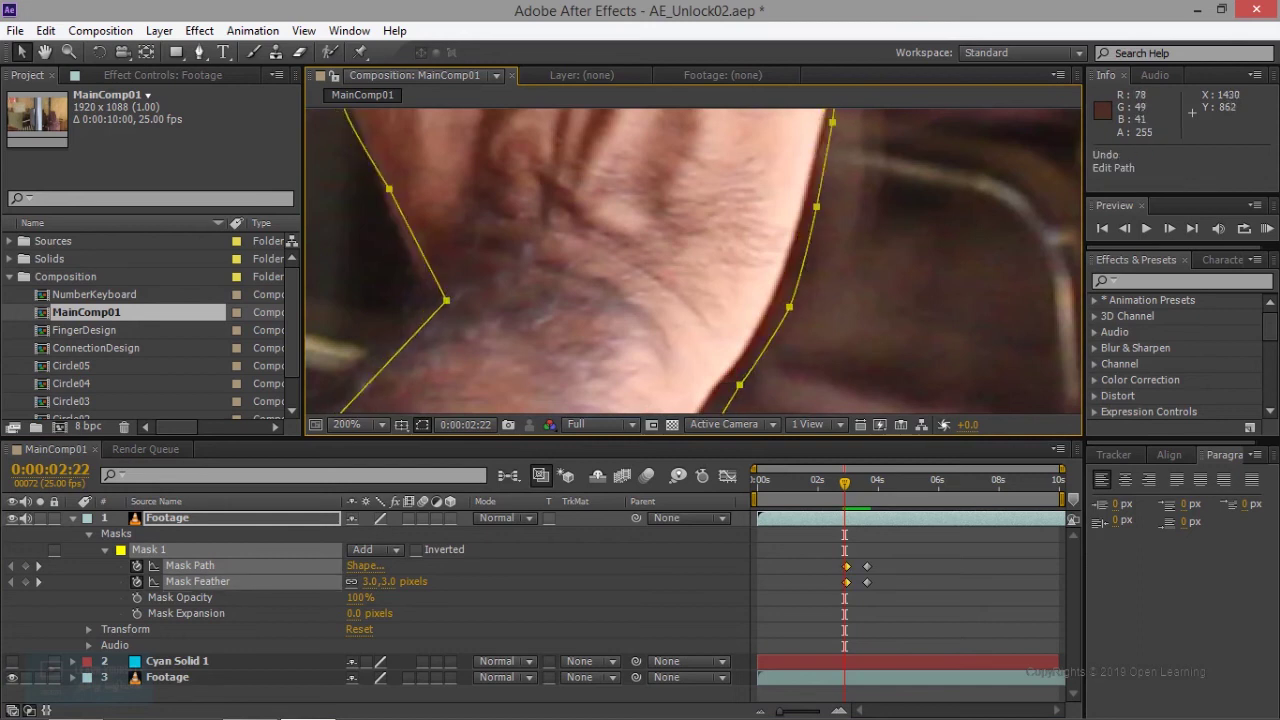
left_click(800, 283)
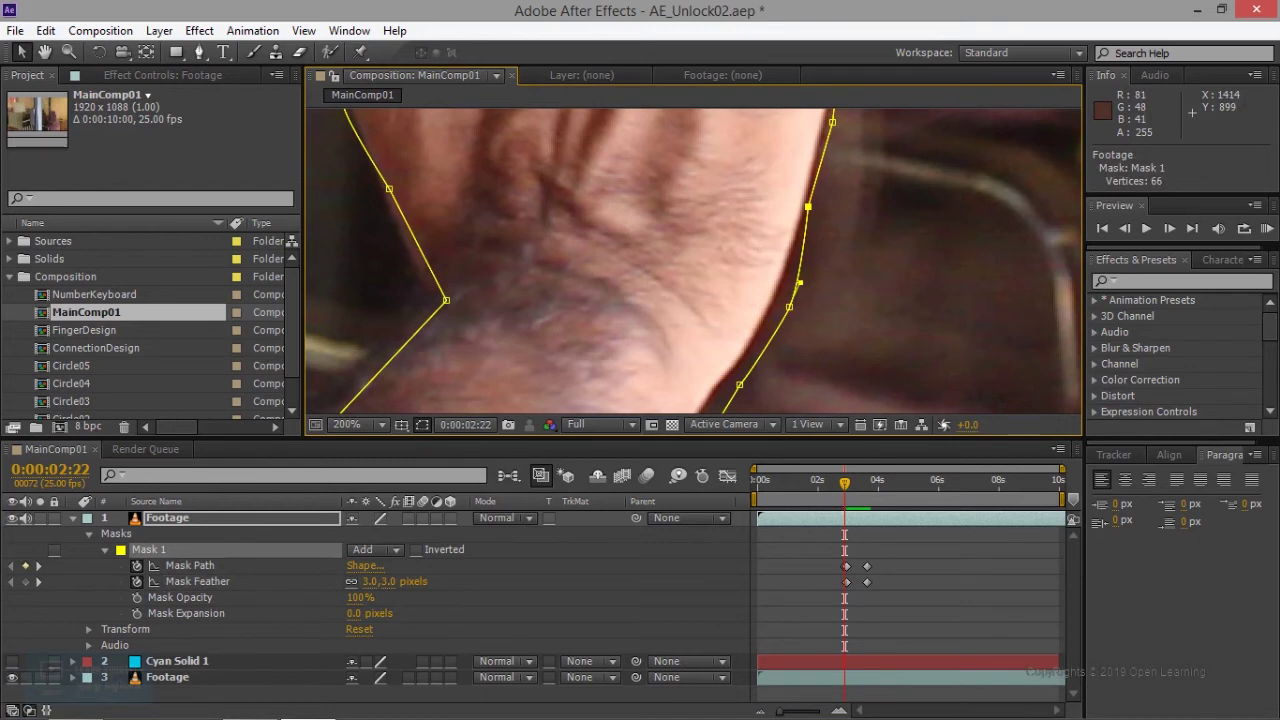
scroll(693, 261, "down", 3)
scroll(693, 261, "down", 2)
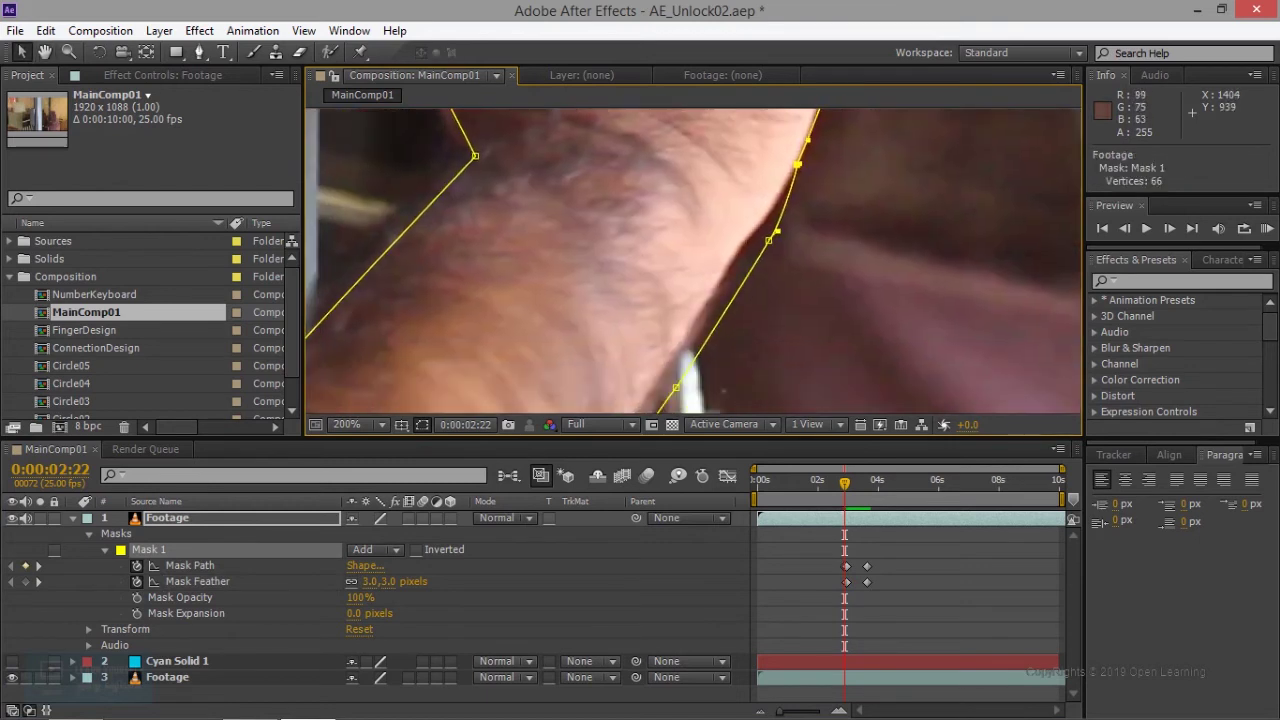
key("ctrl+z")
key("ctrl+z")
scroll(775, 282, "down", 3)
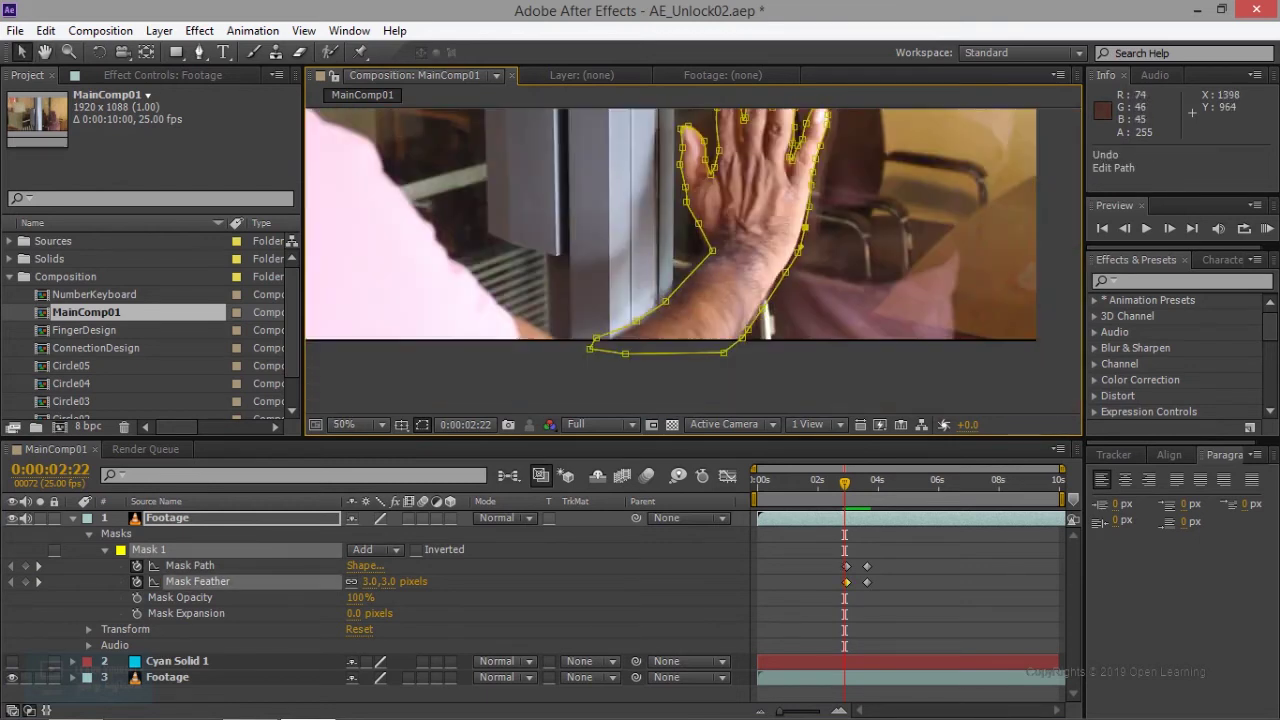
scroll(775, 278, "up", 2)
scroll(775, 278, "up", 2)
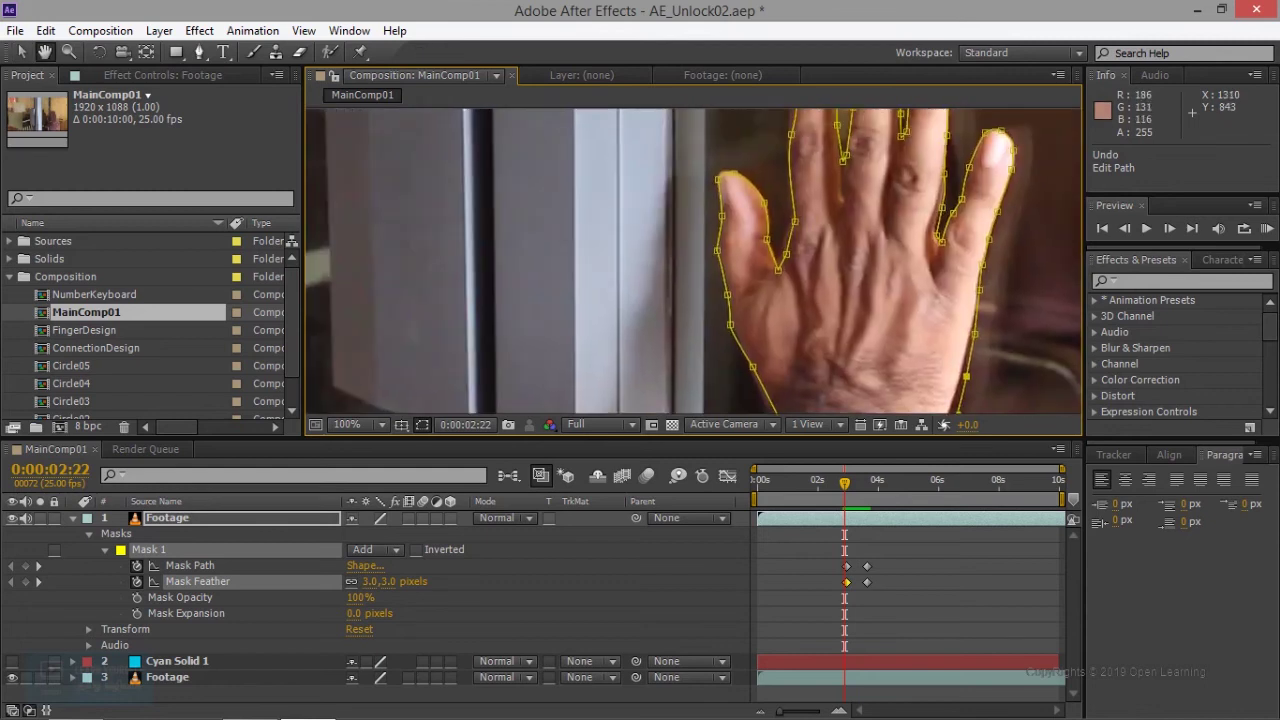
Free-transform the whole hand mask, moving it up about 5 pixels and nudging it left and right
double_click(775, 311)
left_click_drag(775, 311, 774, 306)
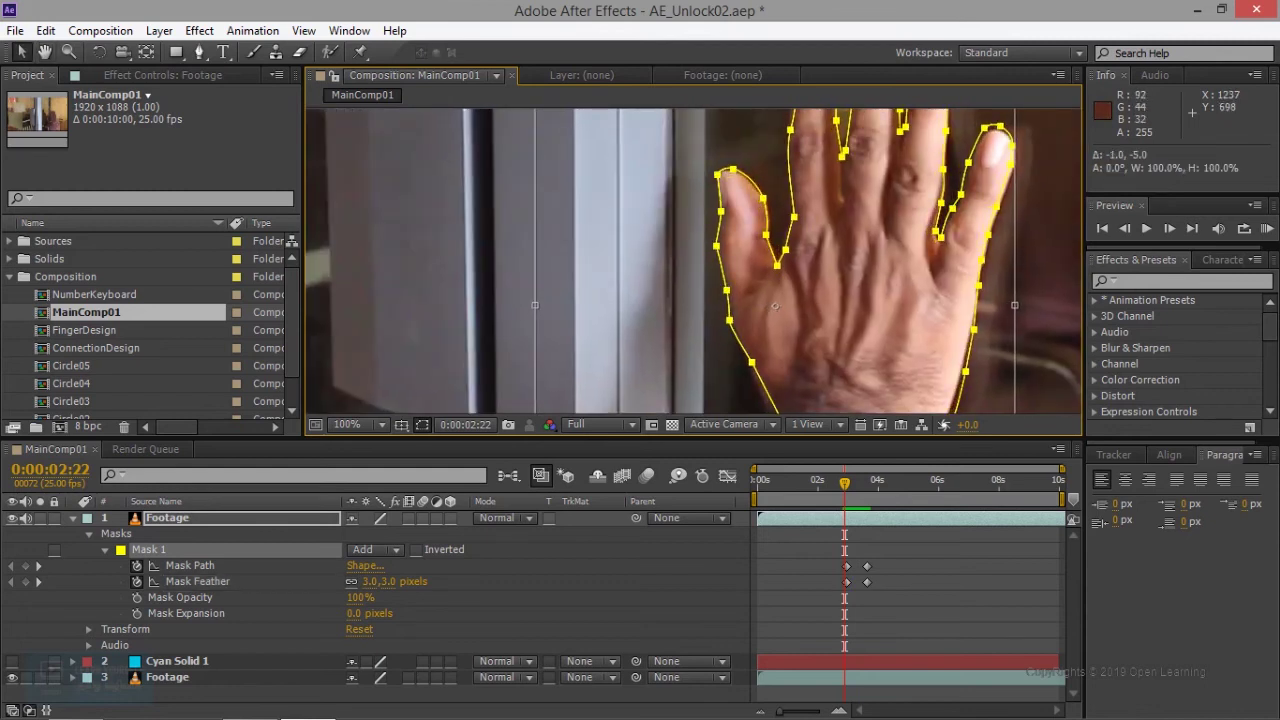
scroll(775, 306, "down", 2)
key("h")
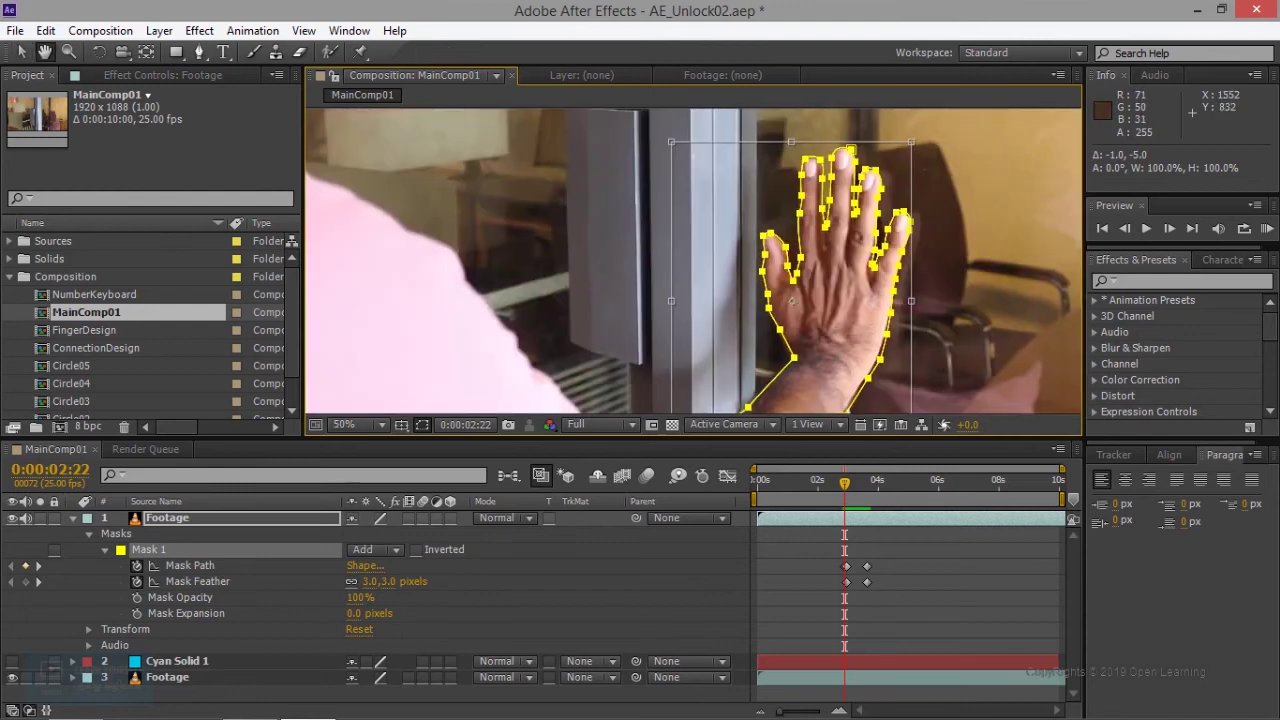
left_click_drag(952, 333, 918, 293)
scroll(869, 347, "up", 2)
key("Left")
key("Left")
key("Left")
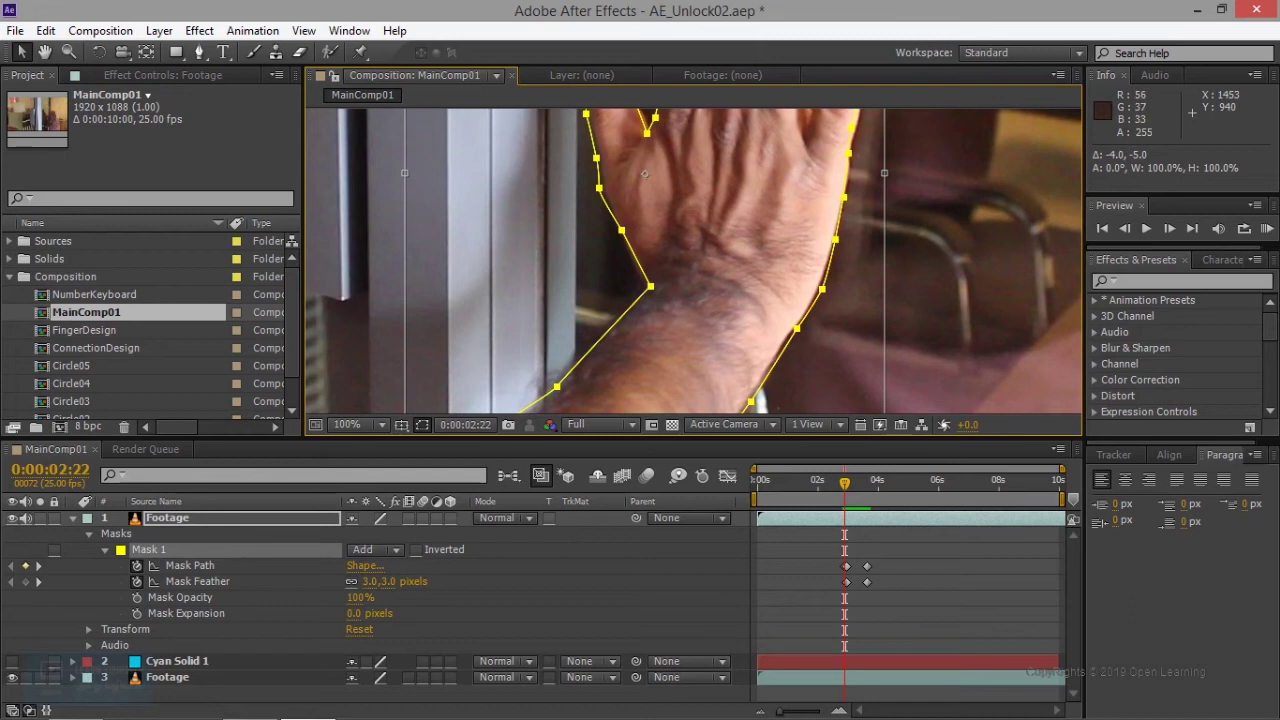
key("Right")
key("Right")
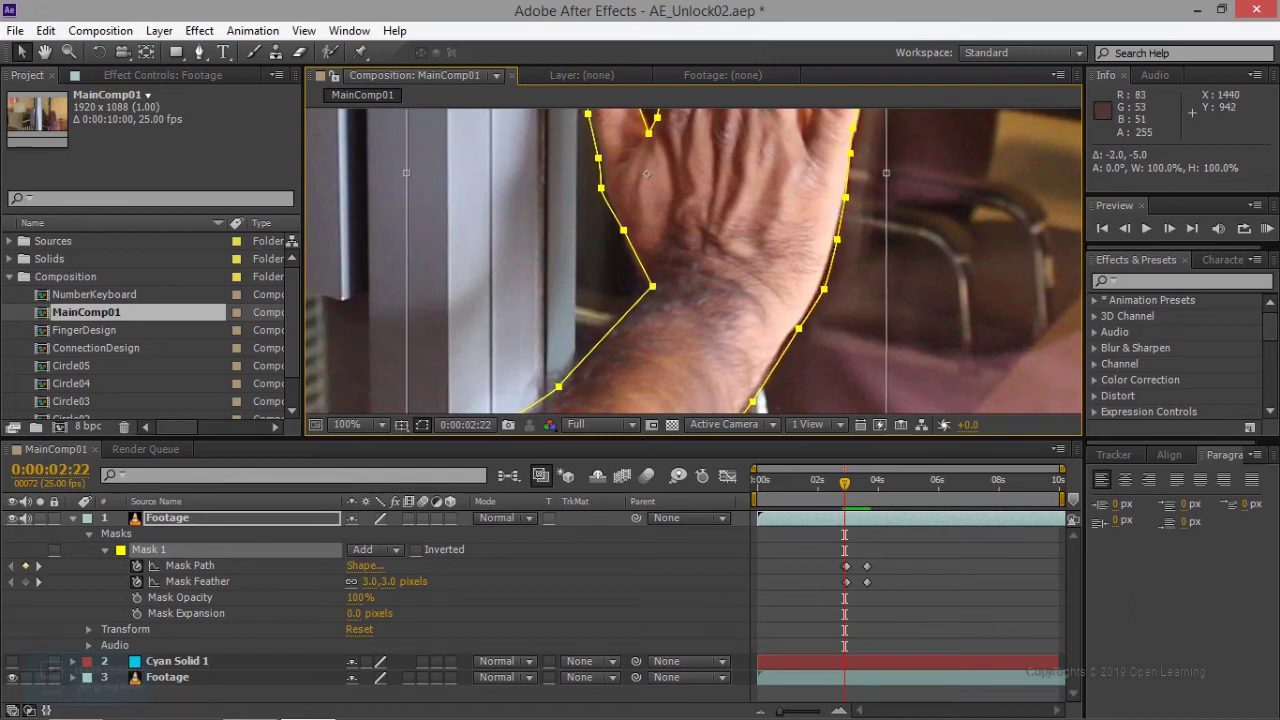
Nudge the mask slightly right and down, undo stray edits, and reselect the mask on the Footage layer
left_click_drag(690, 230, 692, 470)
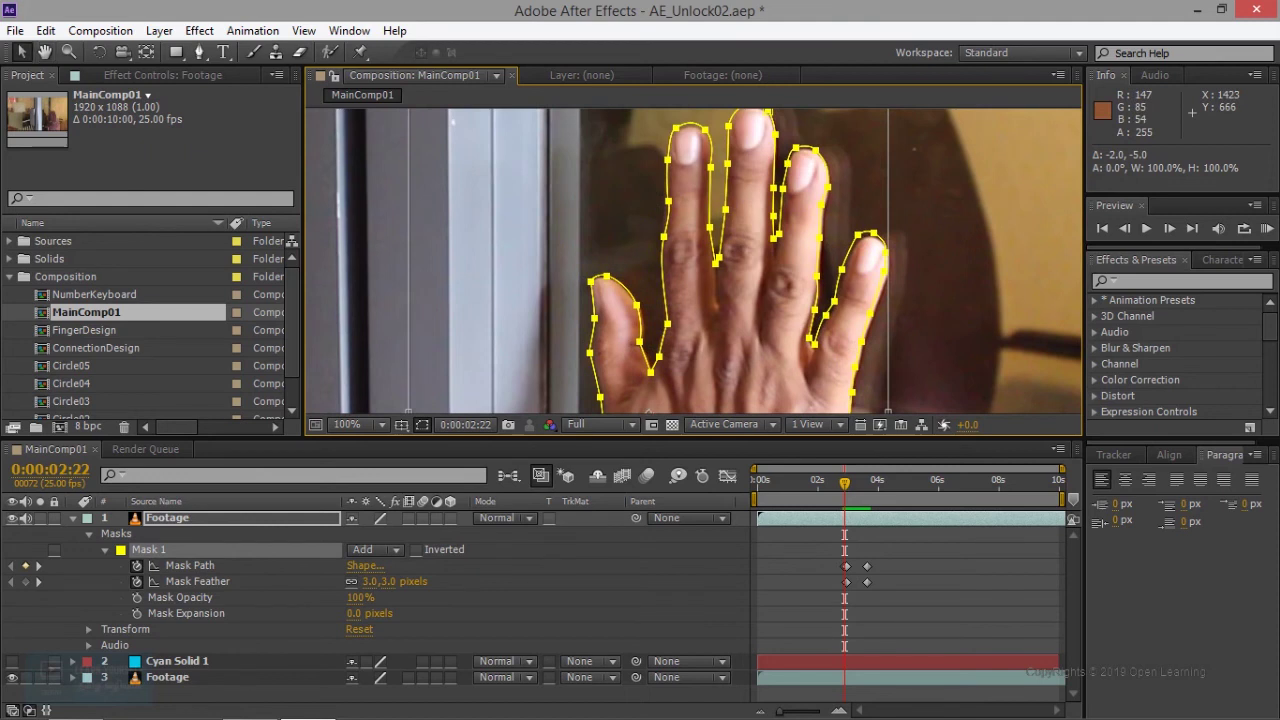
key("Right")
key("Right")
key("Down")
key("Down")
left_click_drag(690, 380, 690, 191)
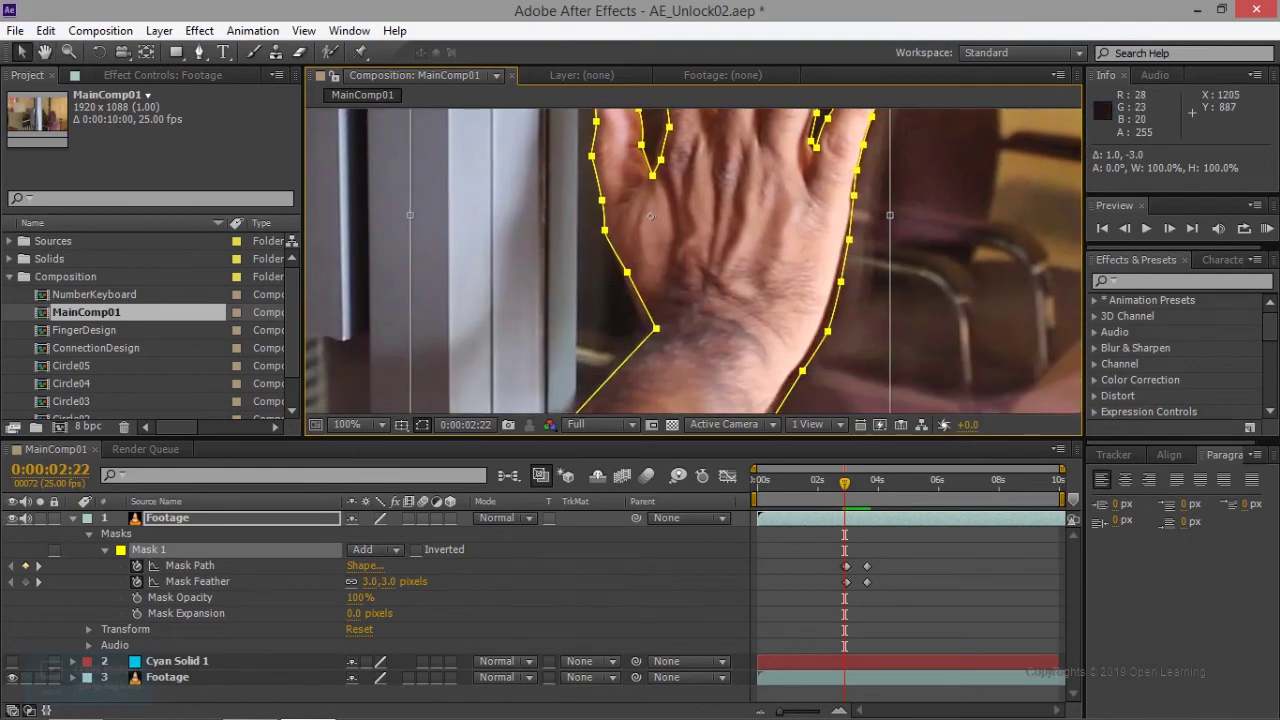
key("ctrl+z")
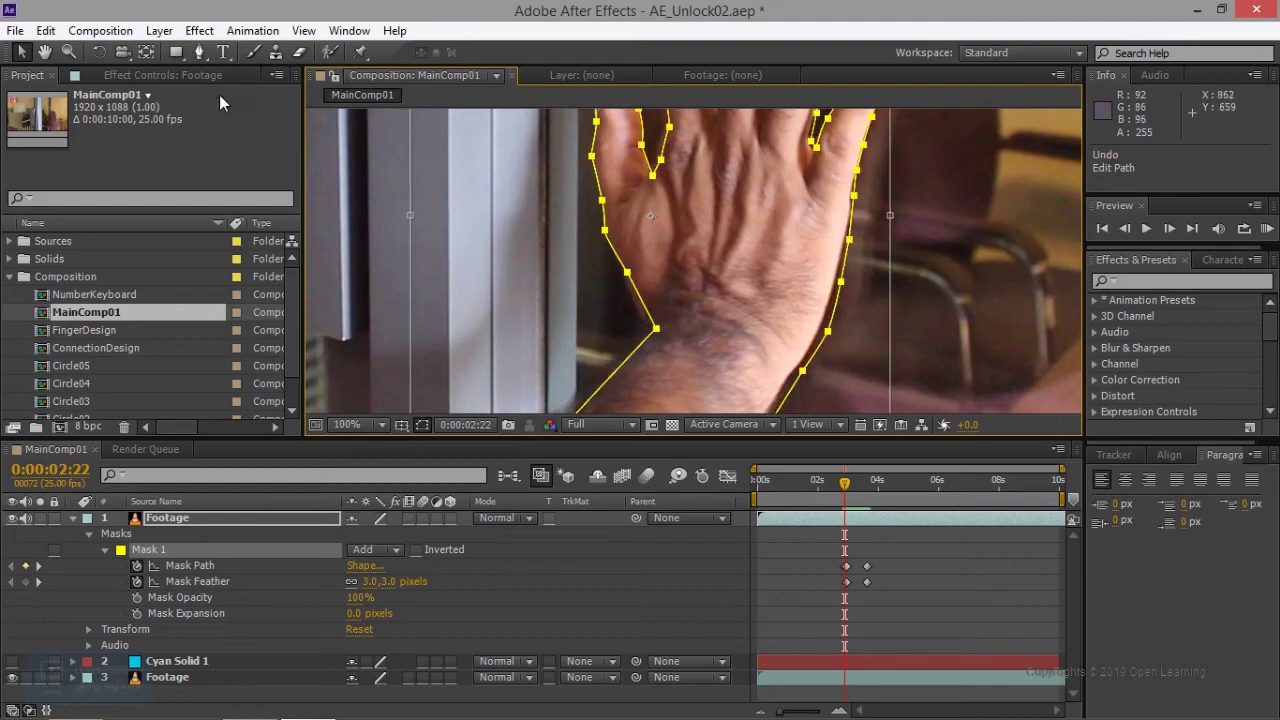
left_click(199, 52)
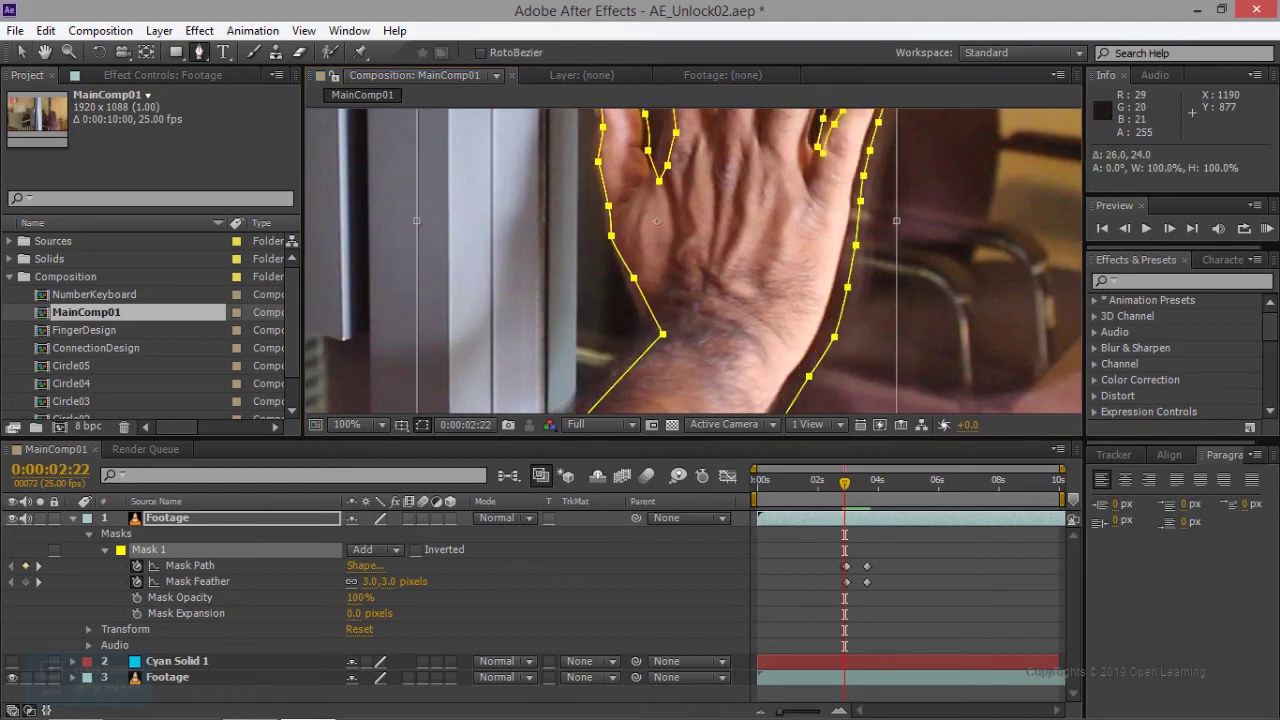
key("ctrl+z")
key("v")
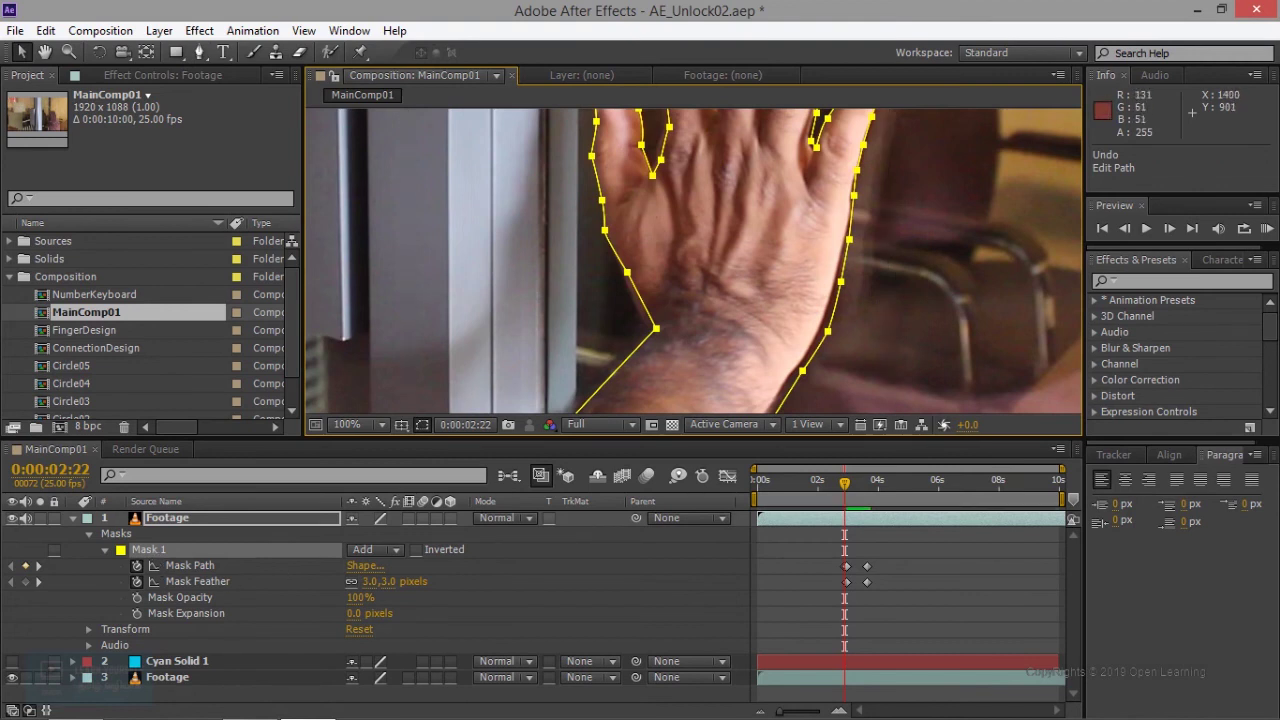
left_click(167, 517)
Zoom to 200% and drag the lower wrist and forearm mask vertices onto the arm's edge
left_click_drag(830, 334, 818, 339)
key("ctrl+z")
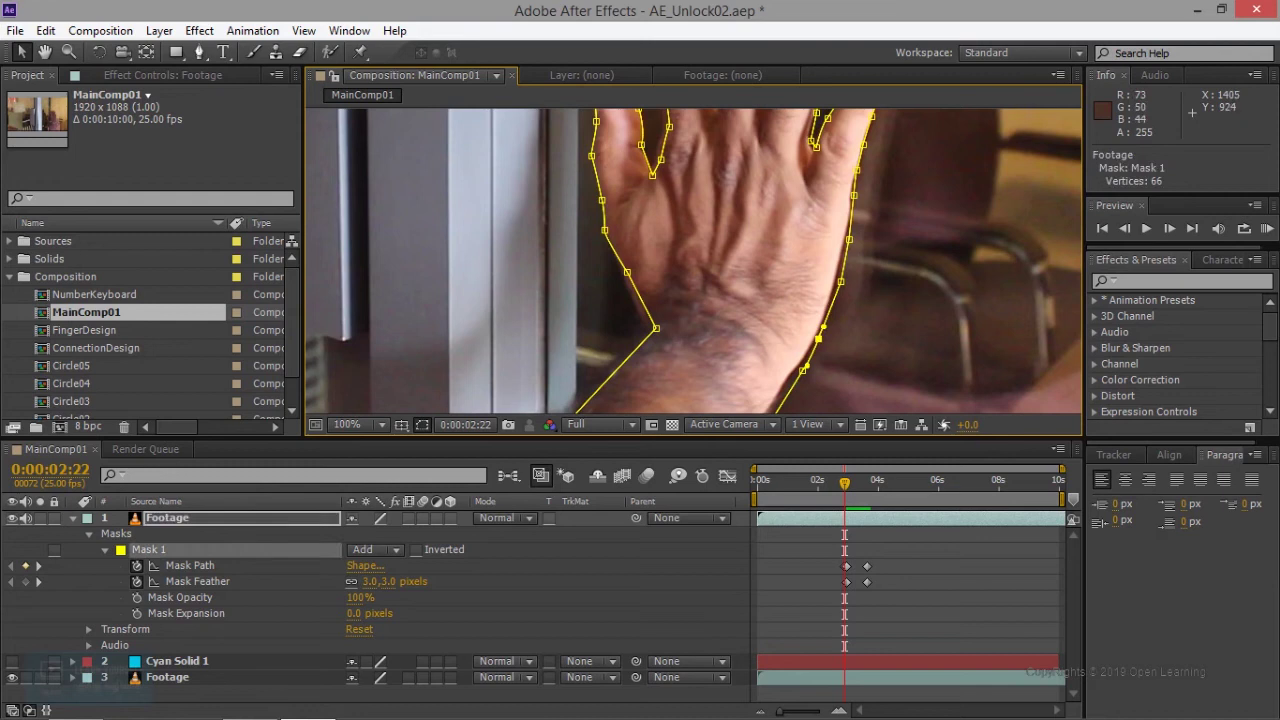
scroll(818, 359, "up", 2)
mouse_move(818, 359)
left_mouse_down()
mouse_move(834, 289)
mouse_move(783, 316)
left_mouse_up()
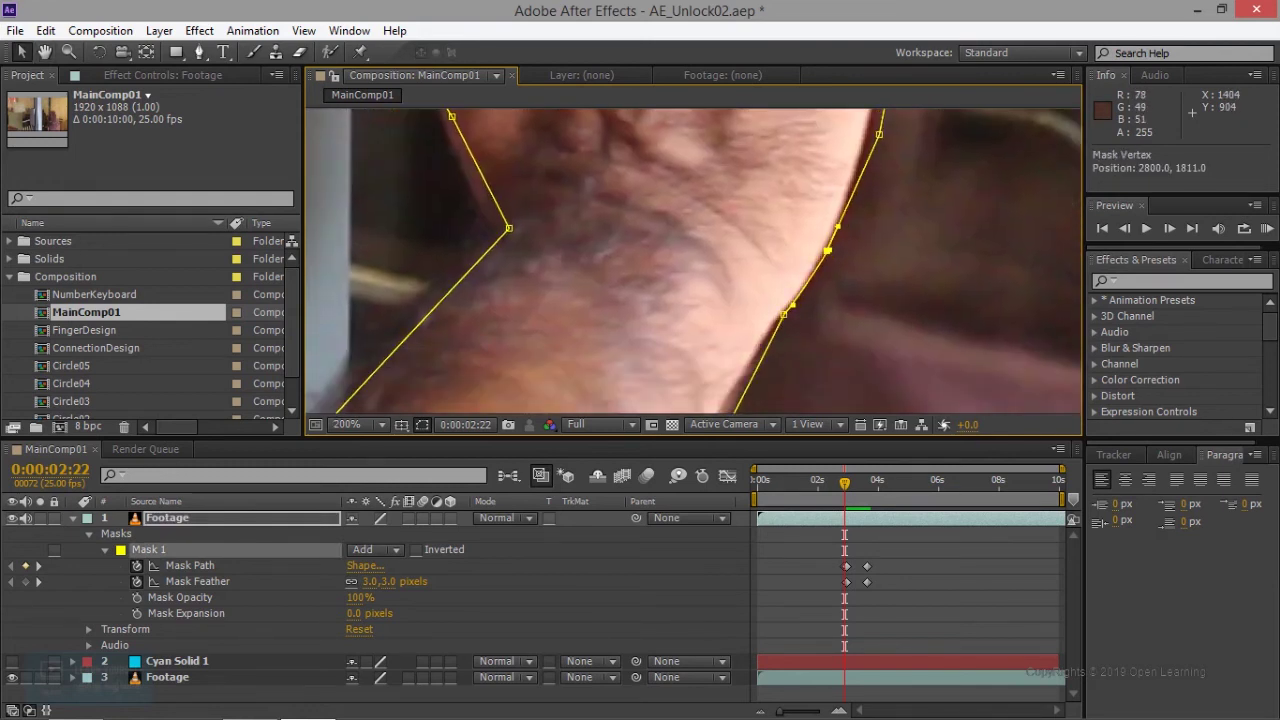
mouse_move(834, 249)
left_mouse_down()
mouse_move(838, 389)
mouse_move(826, 274)
mouse_move(870, 150)
left_mouse_up()
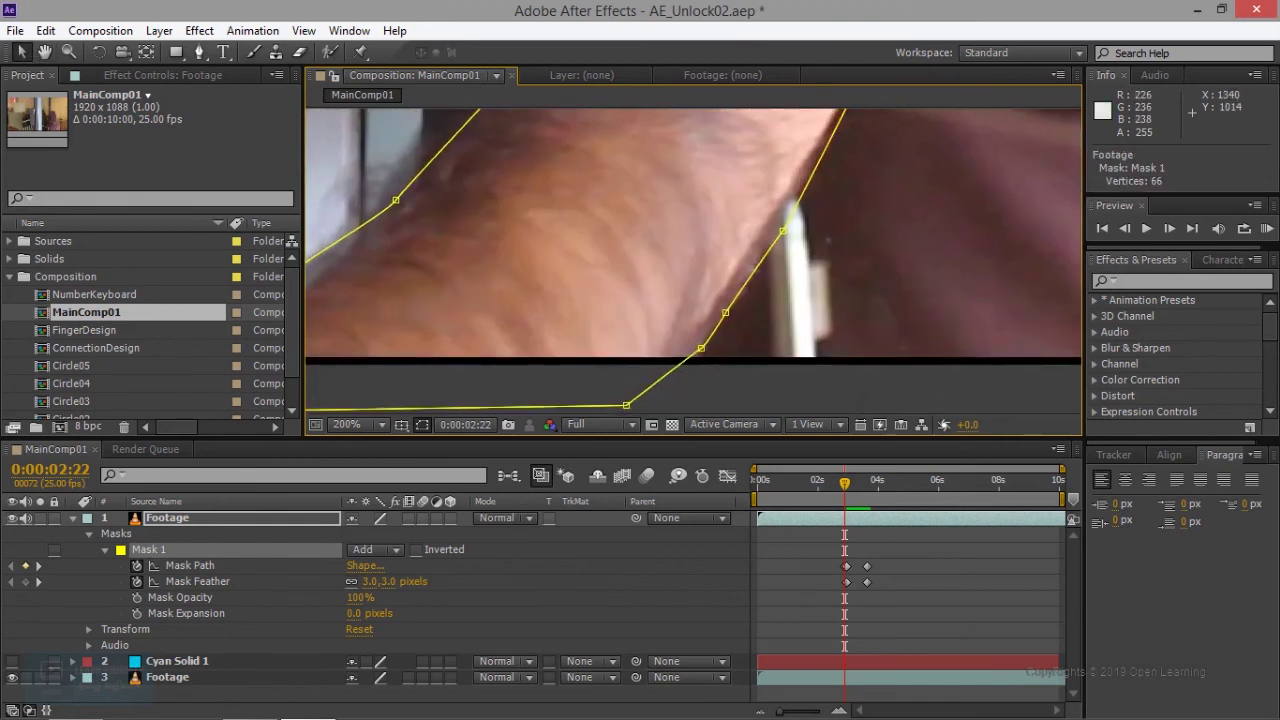
mouse_move(775, 225)
left_mouse_down()
mouse_move(765, 239)
mouse_move(860, 400)
left_mouse_up()
left_click_drag(696, 293, 669, 291)
left_click_drag(639, 182, 581, 261)
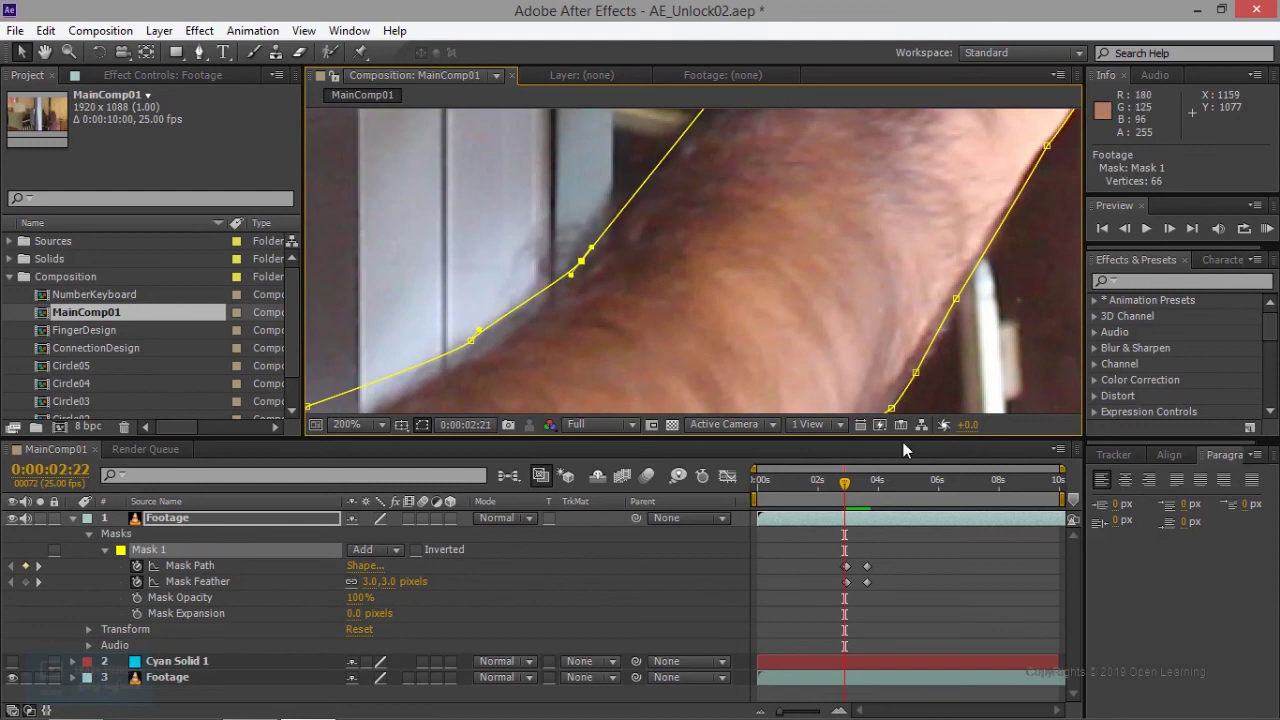
Step back a few frames to around 0:00:02:18 and zoom out to see the whole hand mask
key("Page_Up")
key("comma")
key("comma")
key("comma")
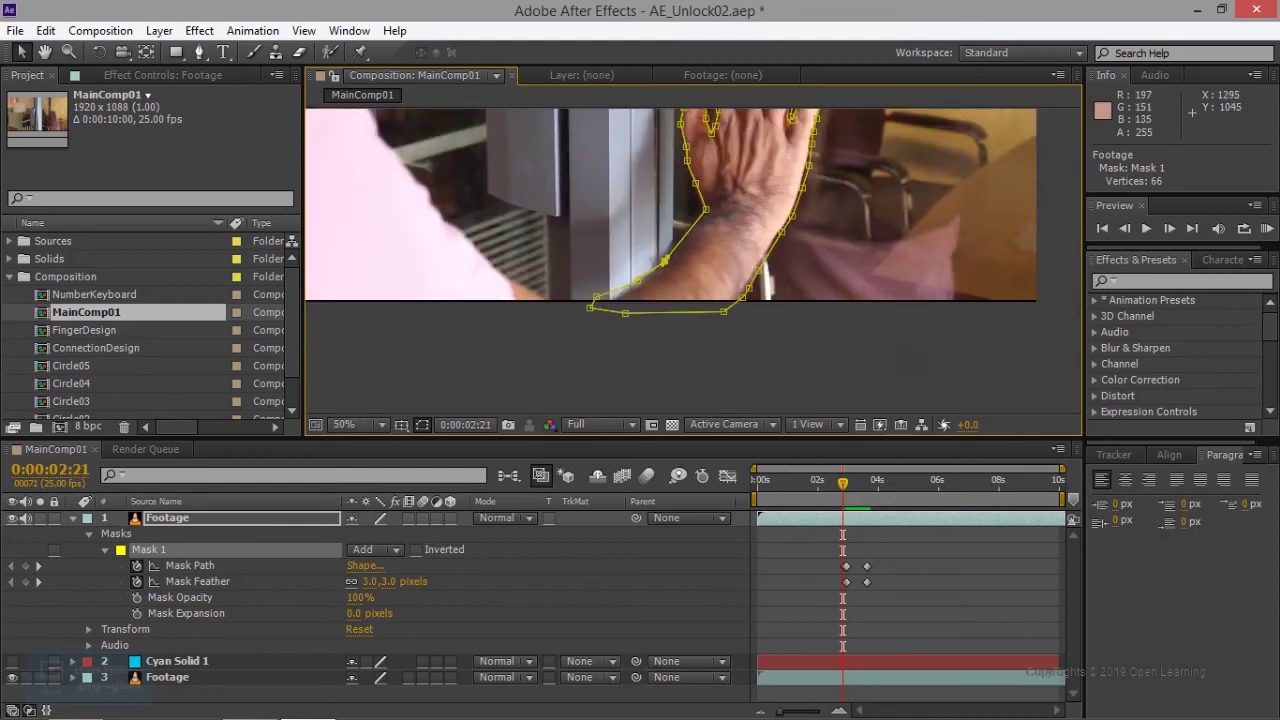
key("Page_Up")
key("Page_Up")
key("Page_Up")
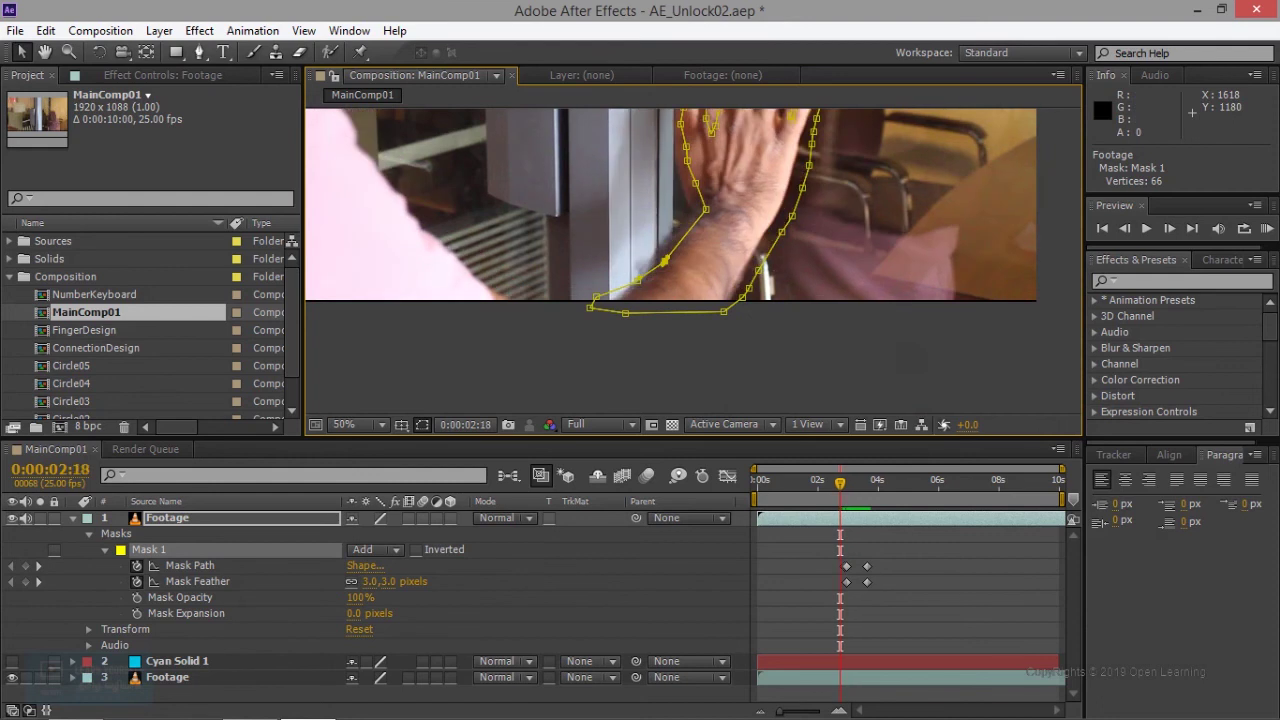
key("Page_Down")
key("Page_Down")
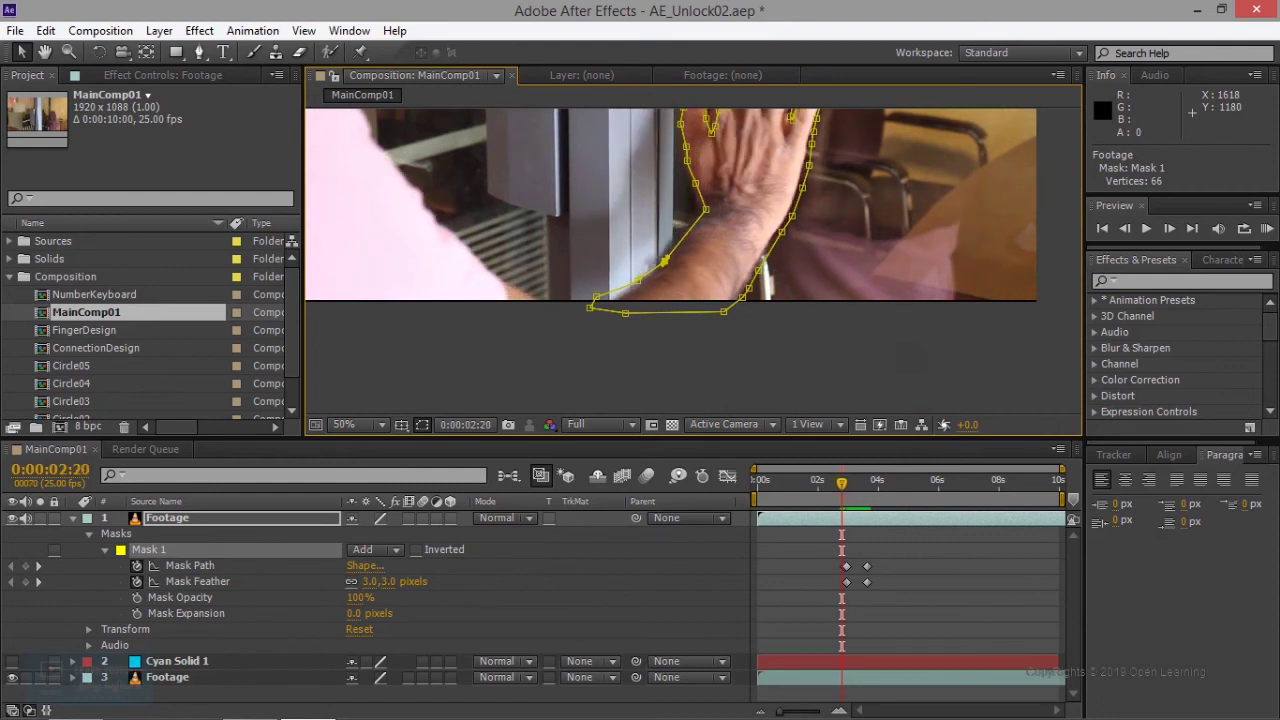
Zoom between 50% and 100% to check the mask fit, undoing an unwanted path edit
scroll(747, 295, "up", 5)
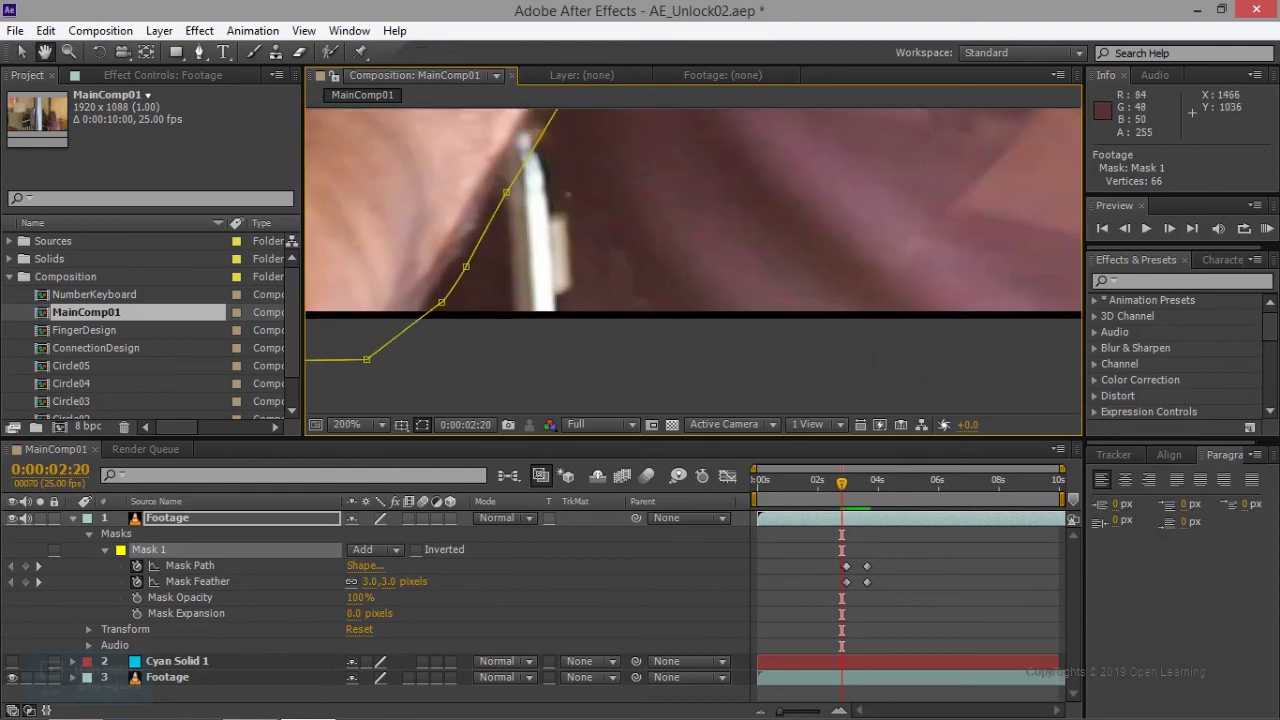
scroll(747, 295, "down", 2)
scroll(747, 295, "down", 2)
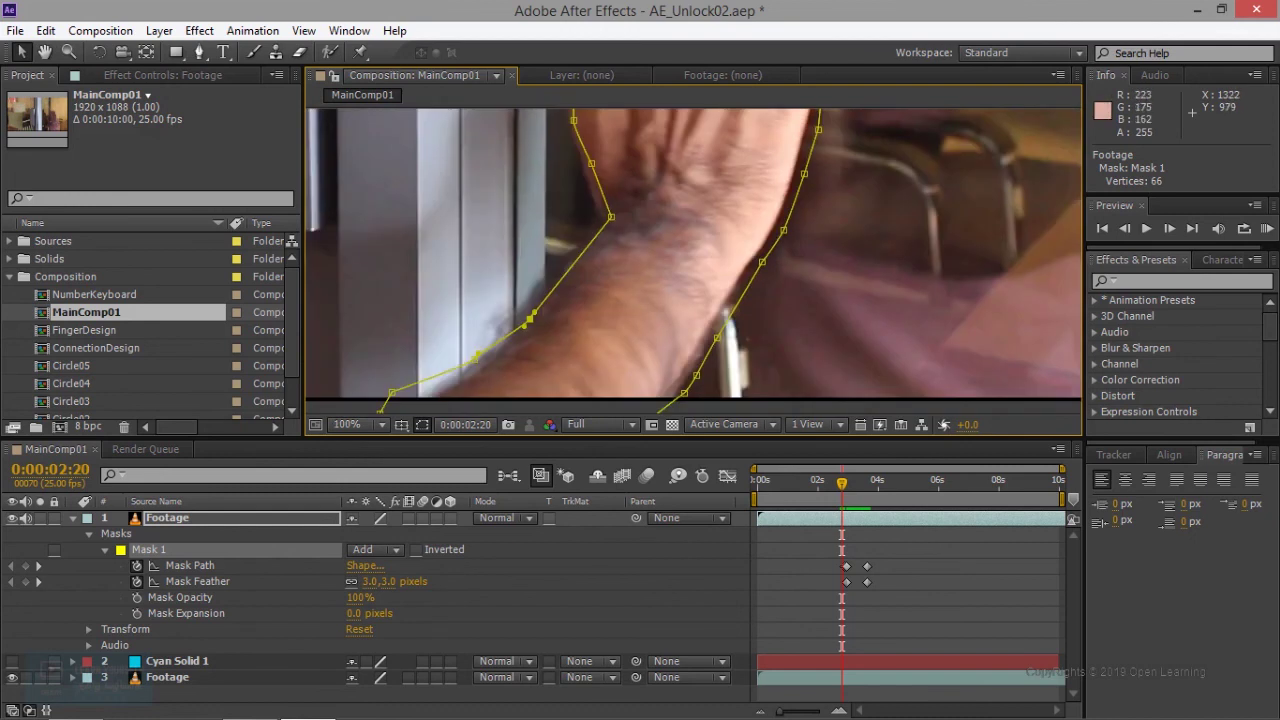
scroll(829, 351, "down", 2)
scroll(814, 358, "up", 2)
key("ctrl+z")
scroll(693, 261, "down", 2)
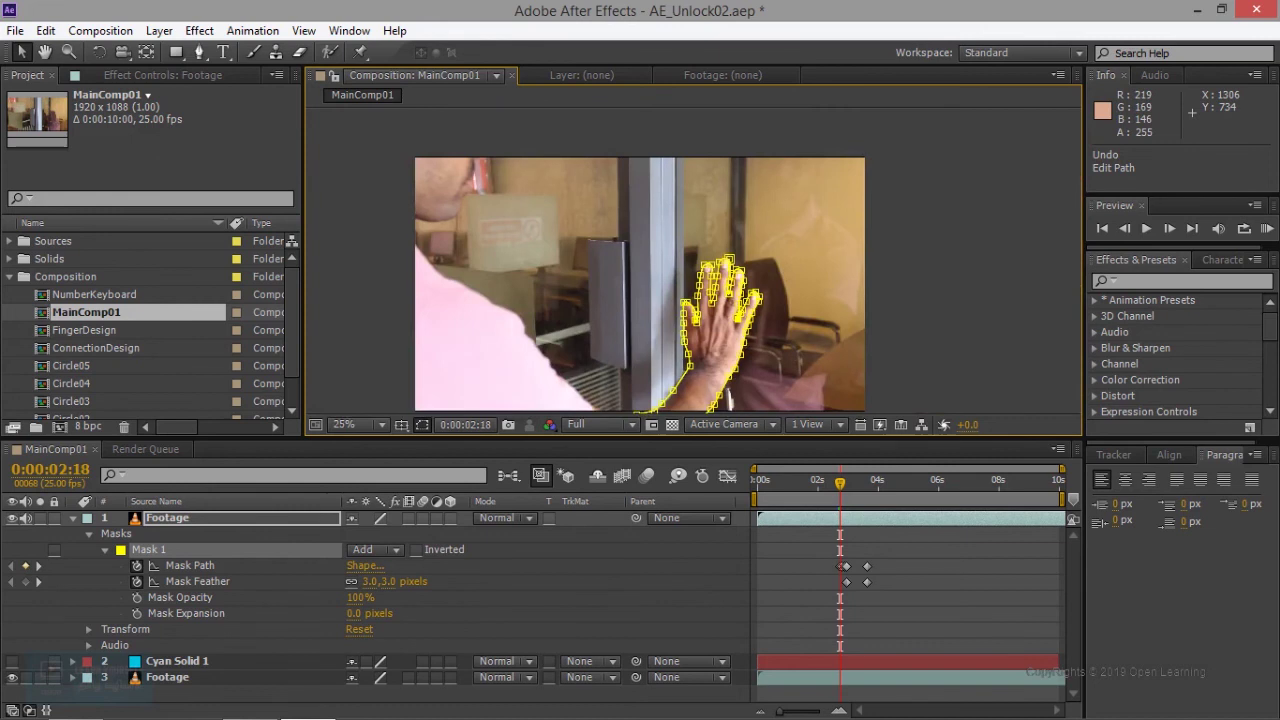
scroll(700, 260, "up", 1)
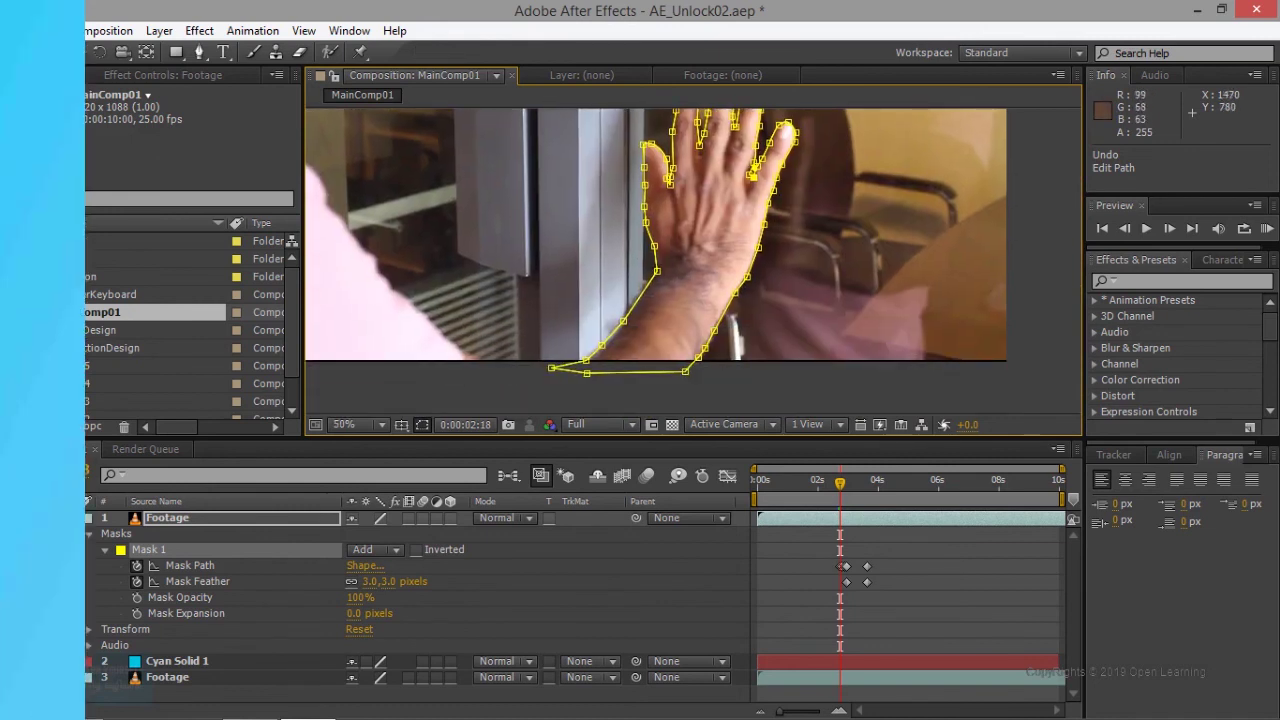